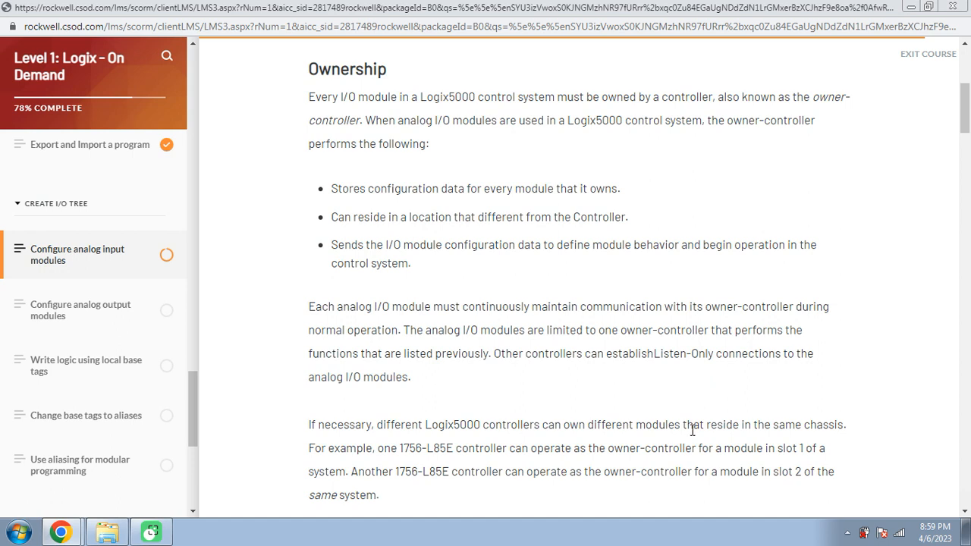
Expand the Data with Calibration, Data and Listen Only connection-type descriptions
scroll(692, 430, down, 1)
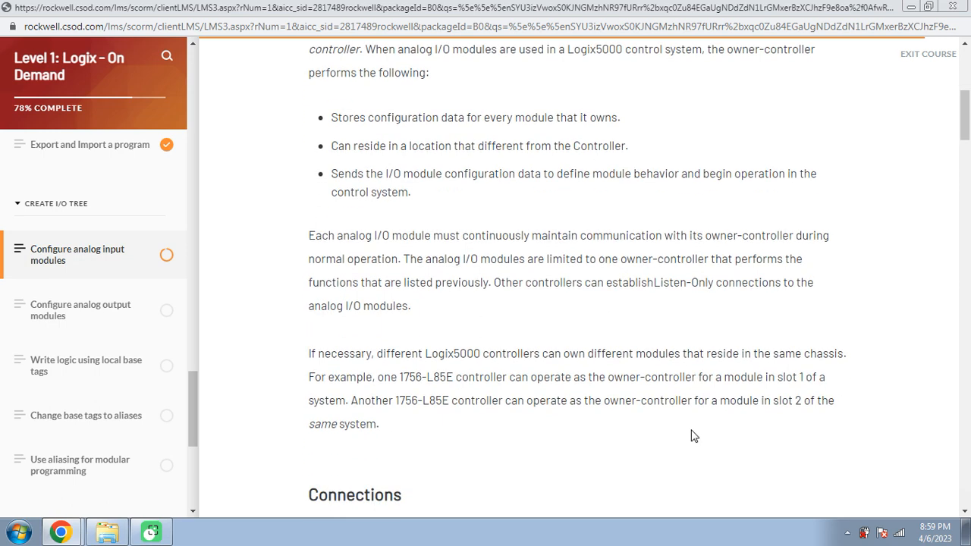
scroll(691, 436, down, 4)
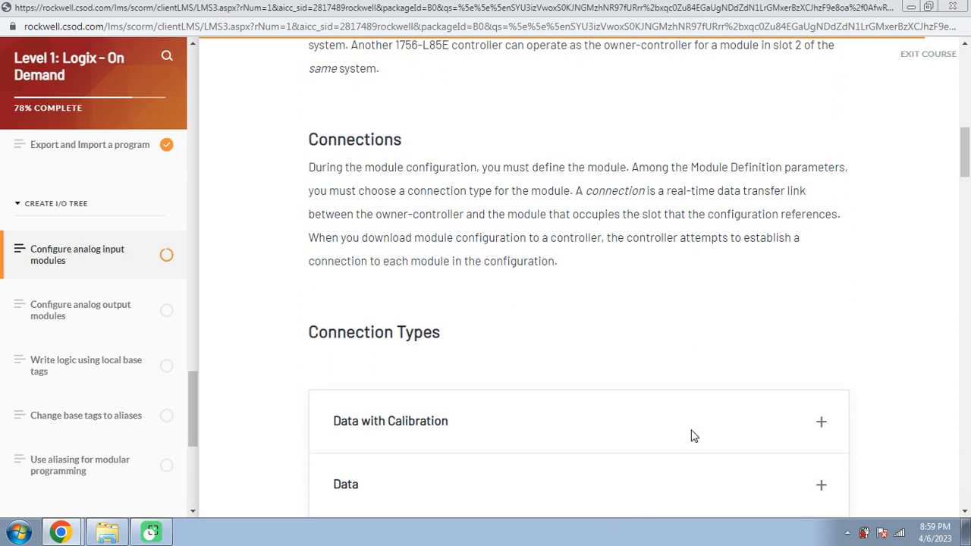
scroll(692, 436, down, 1)
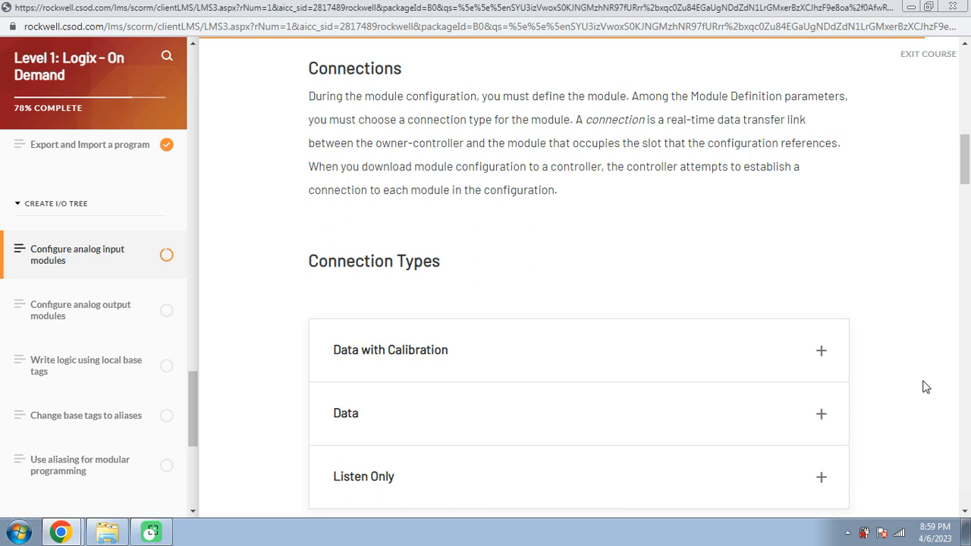
scroll(925, 386, down, 3)
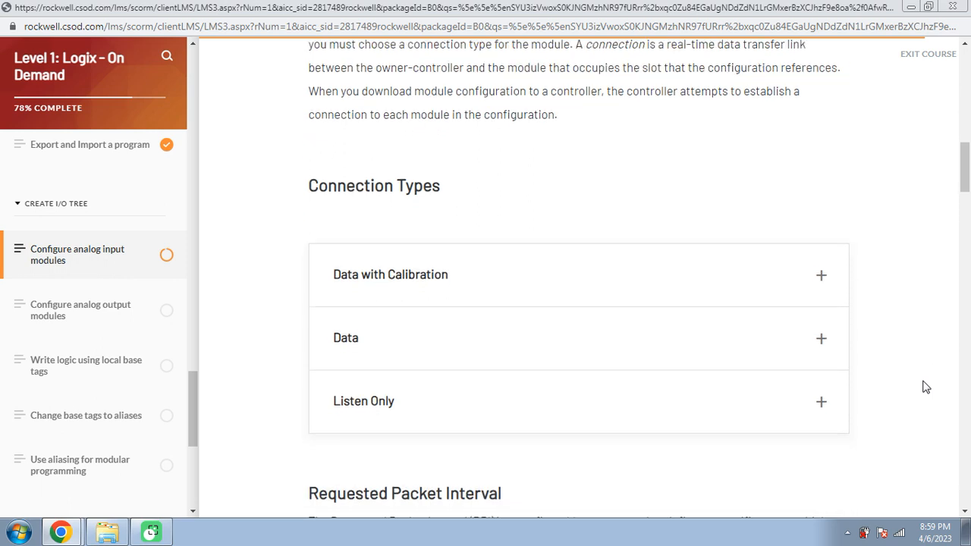
click(819, 139)
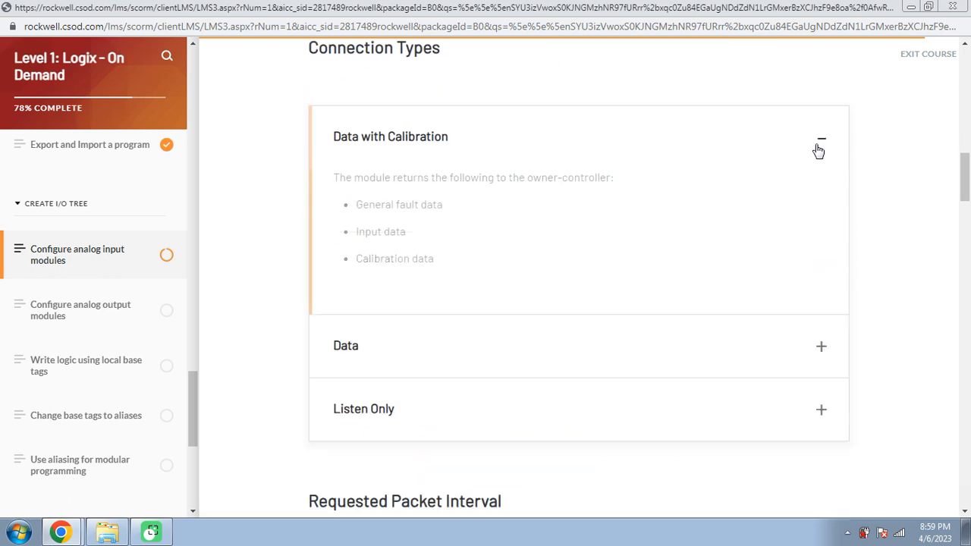
click(821, 347)
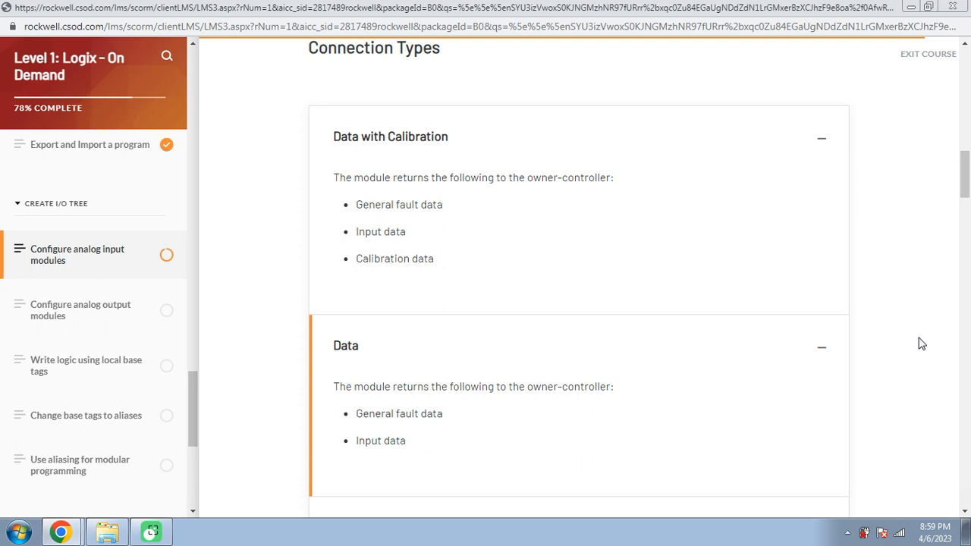
scroll(917, 343, down, 3)
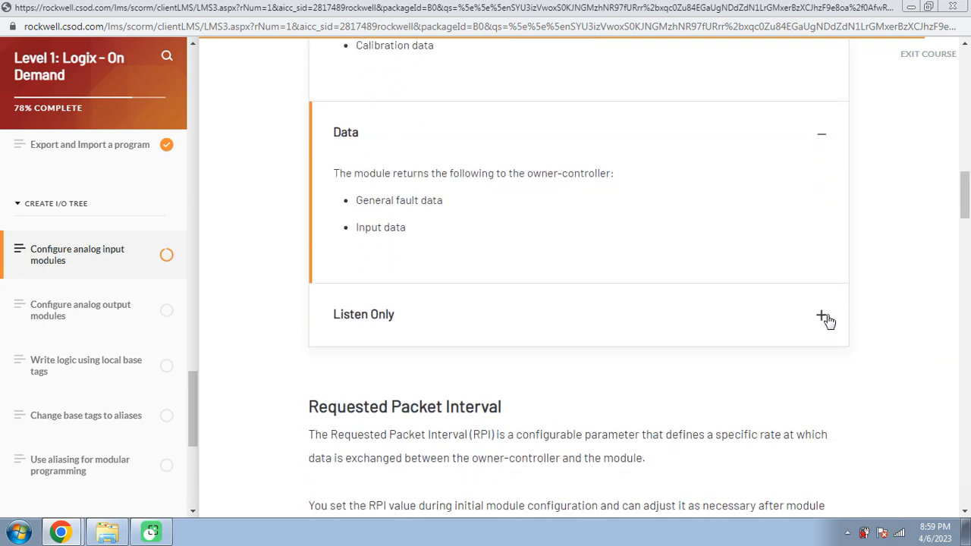
click(825, 319)
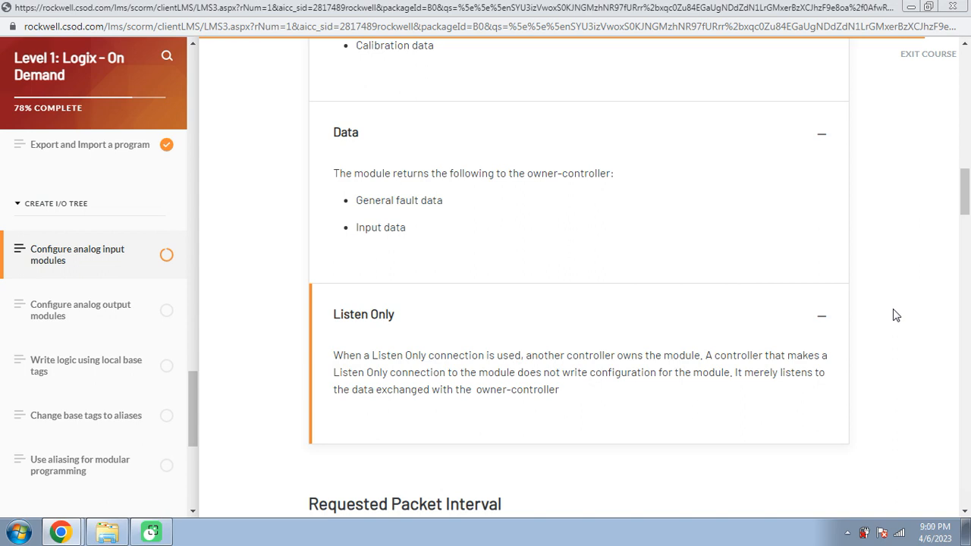
scroll(896, 316, down, 3)
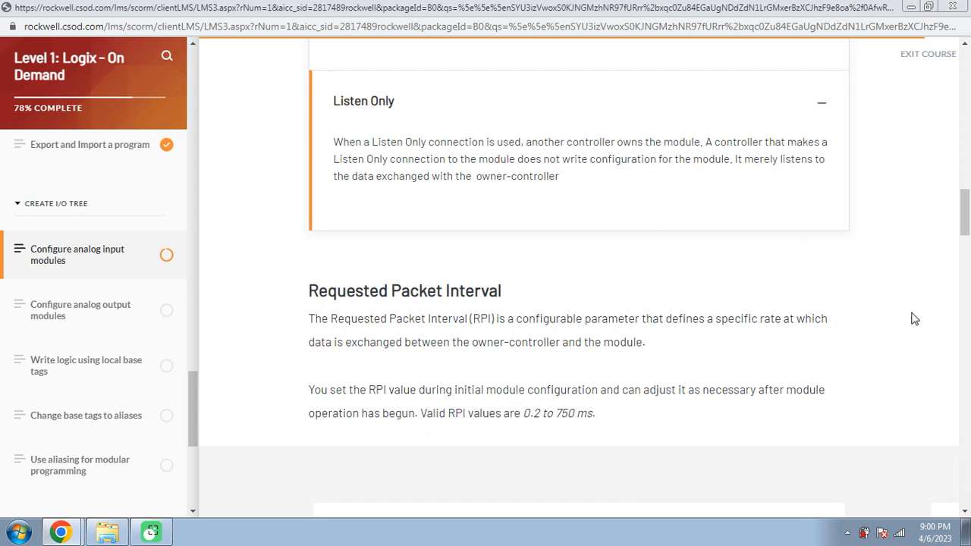
Step through Local Transmission, Remote Transmission and Receiving data to the input-to-controller Summary
scroll(913, 318, down, 2)
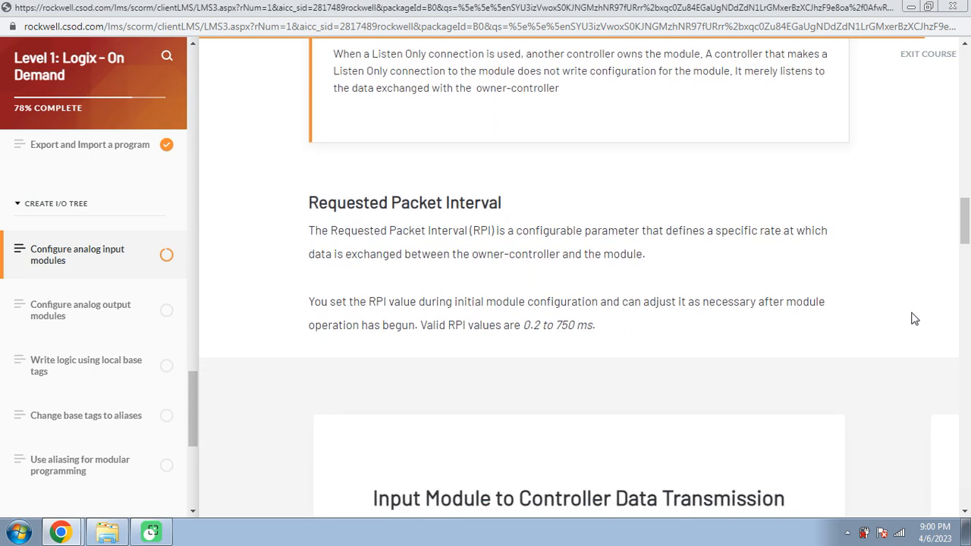
scroll(914, 318, down, 1)
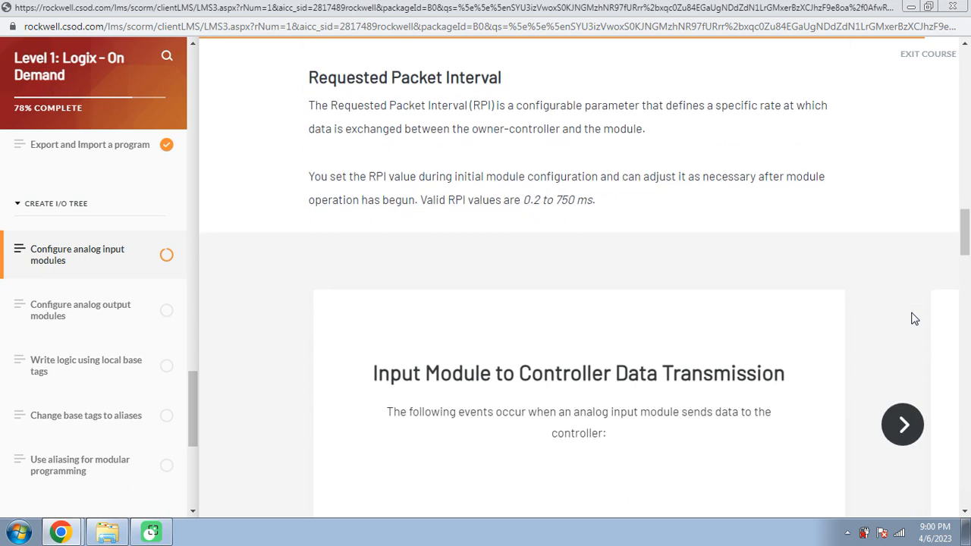
scroll(913, 318, down, 1)
scroll(914, 318, down, 1)
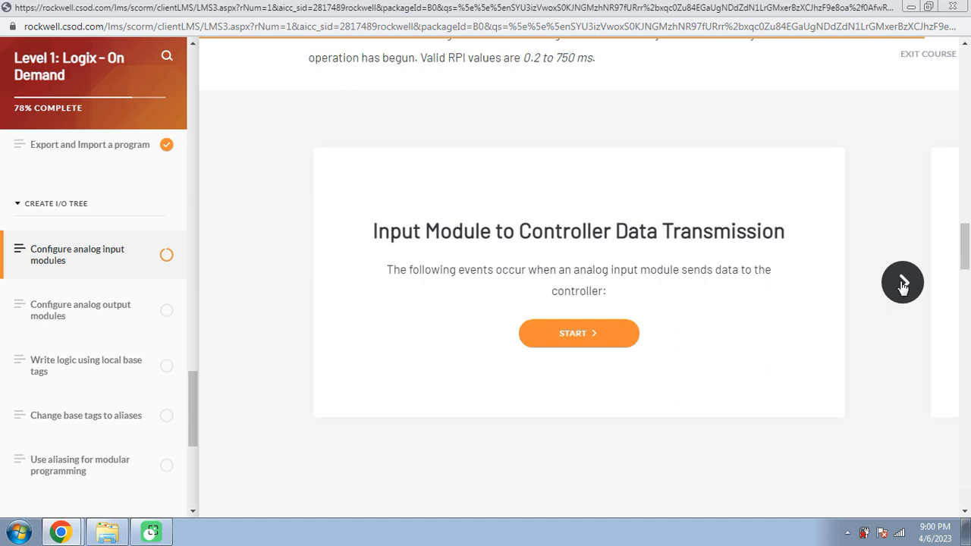
click(900, 283)
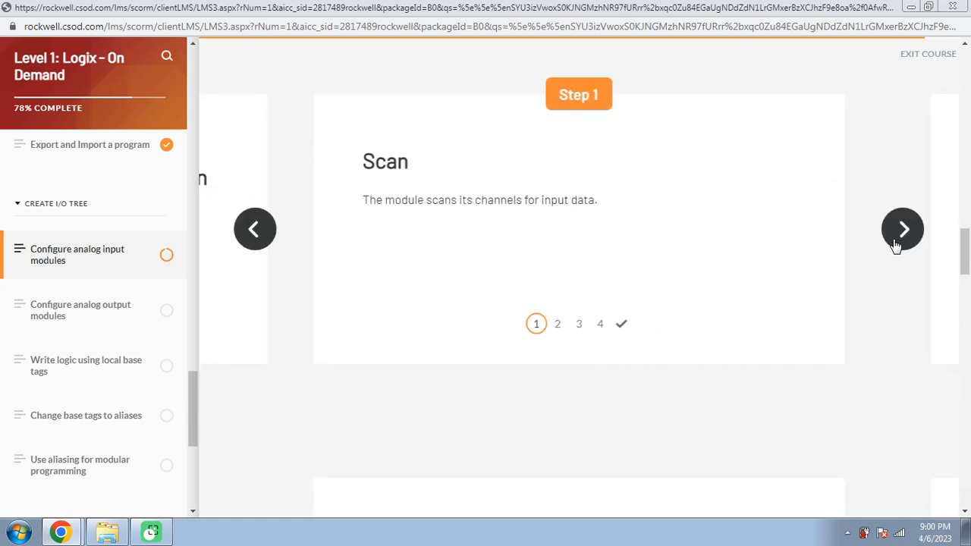
click(895, 243)
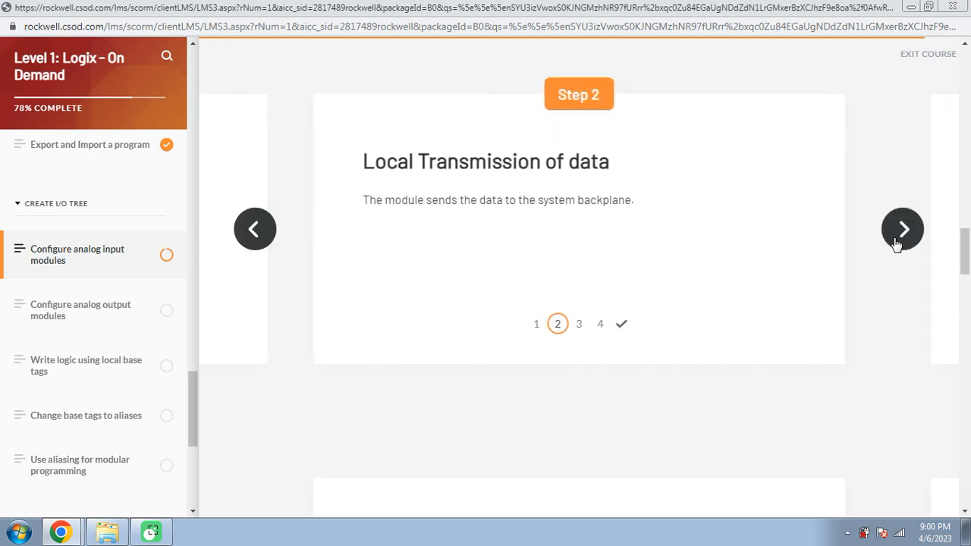
click(895, 243)
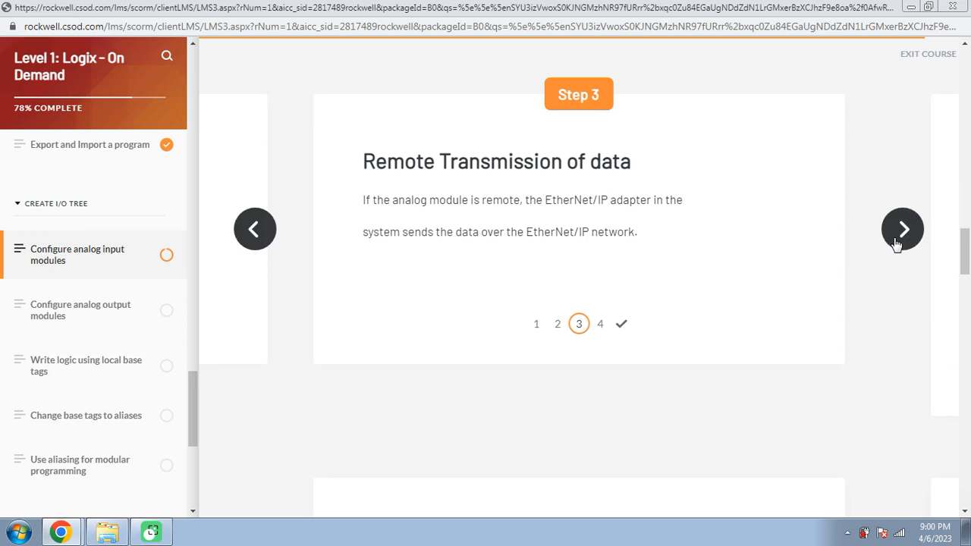
click(895, 243)
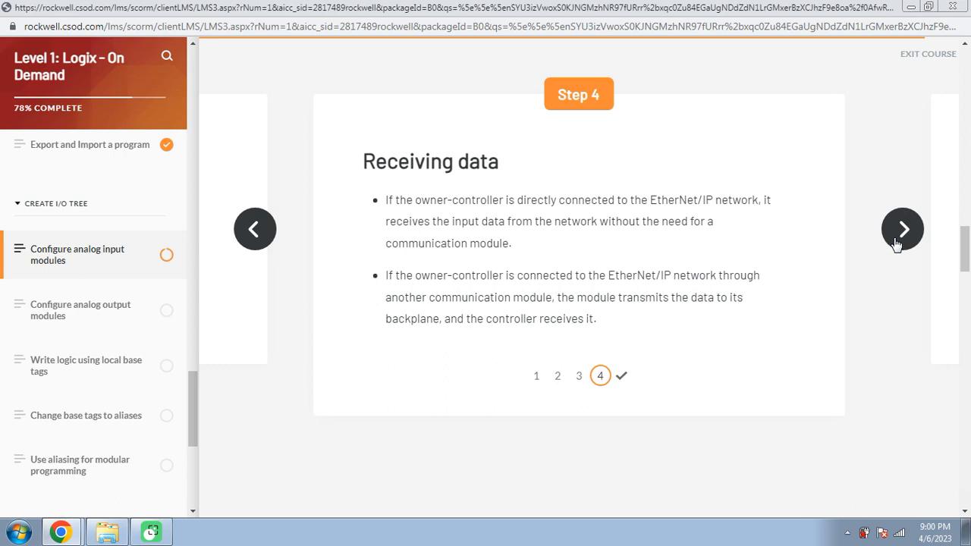
click(902, 229)
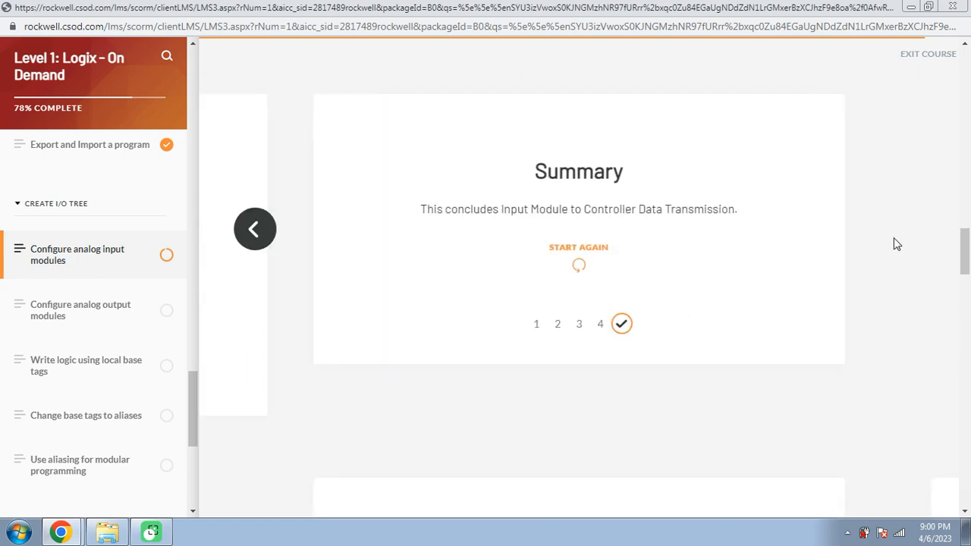
scroll(894, 243, down, 4)
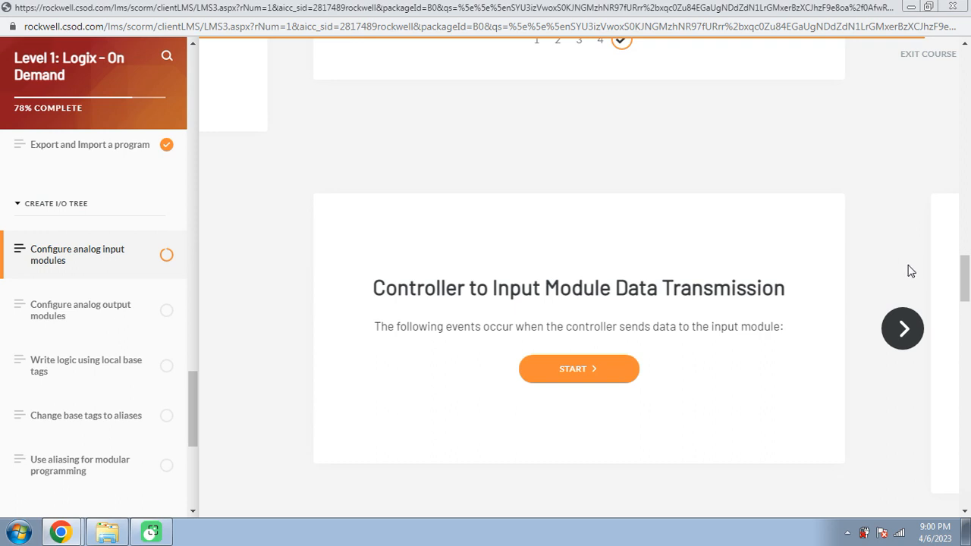
Step through Remote Transmission, Local Transmission and Data to the controller-to-input-module Summary
click(912, 330)
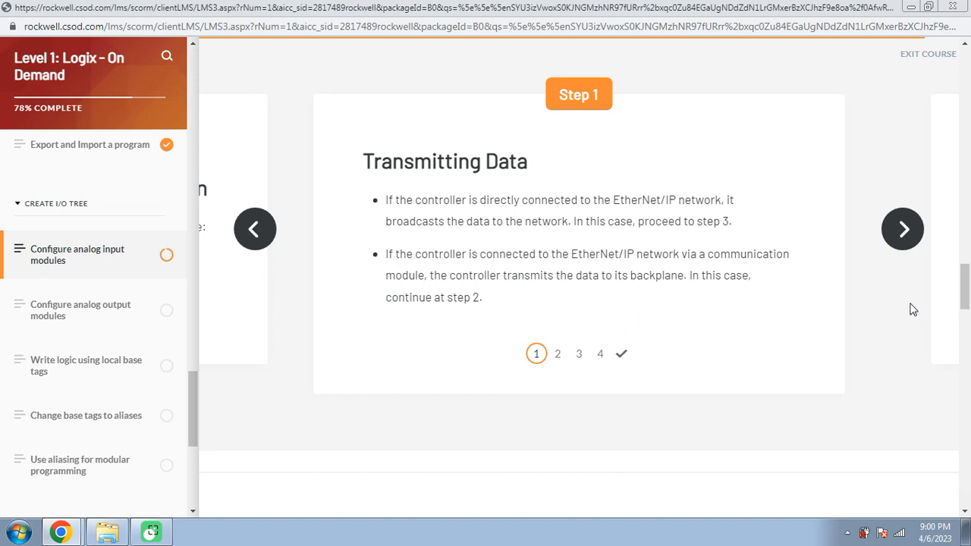
click(902, 238)
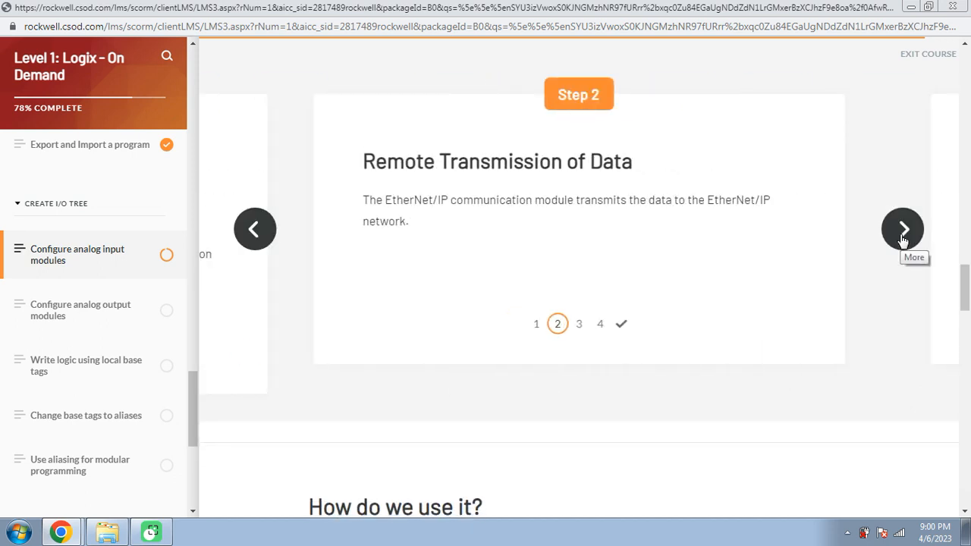
click(902, 238)
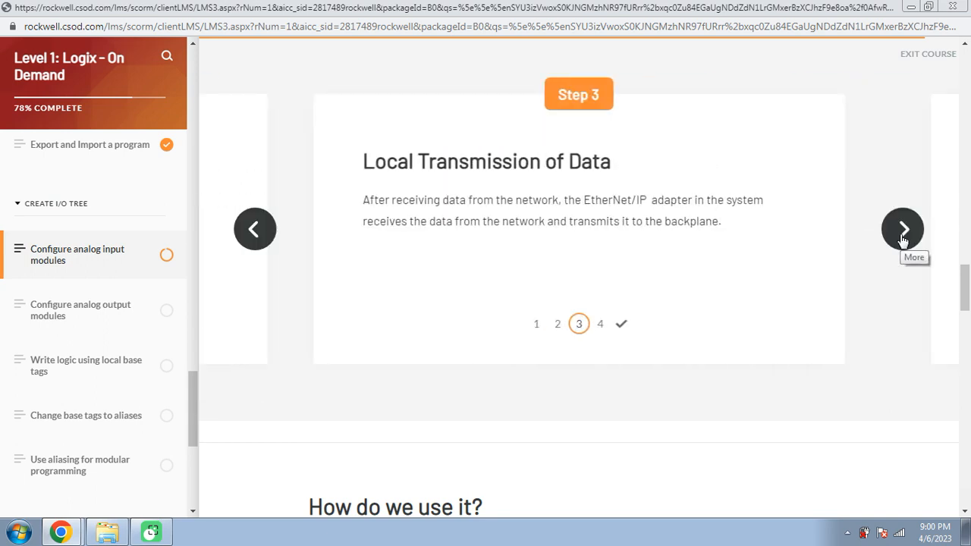
click(902, 238)
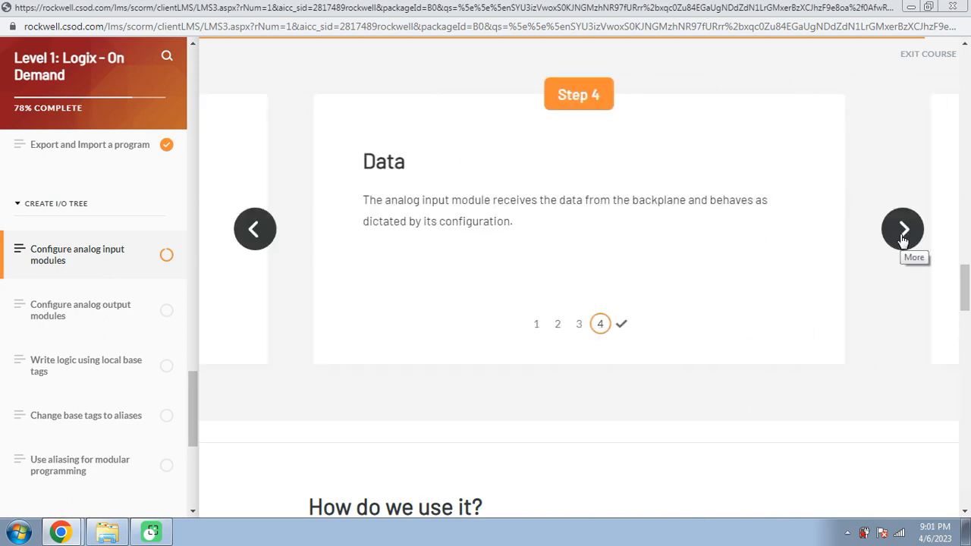
click(902, 238)
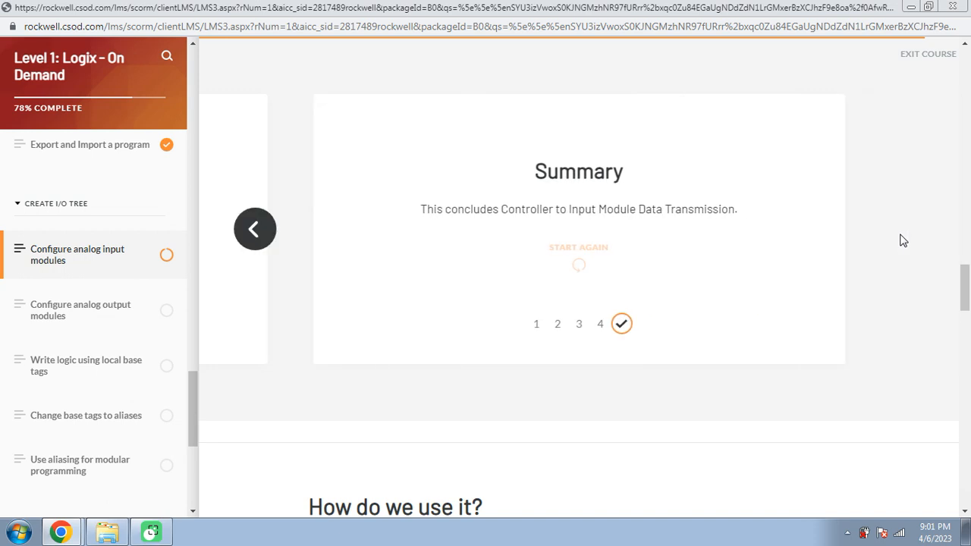
scroll(902, 240, down, 1)
Play the module configuration demo video in full screen
scroll(903, 239, down, 5)
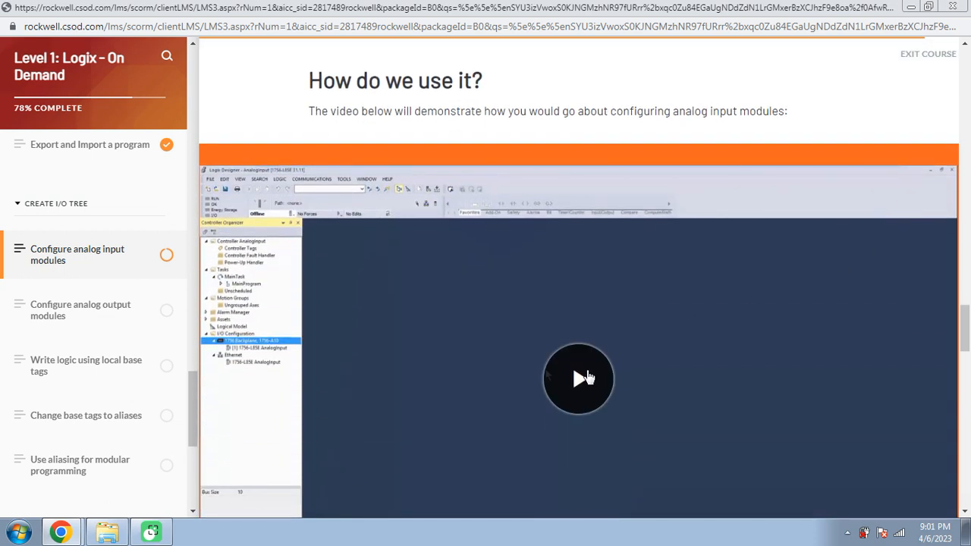
click(585, 378)
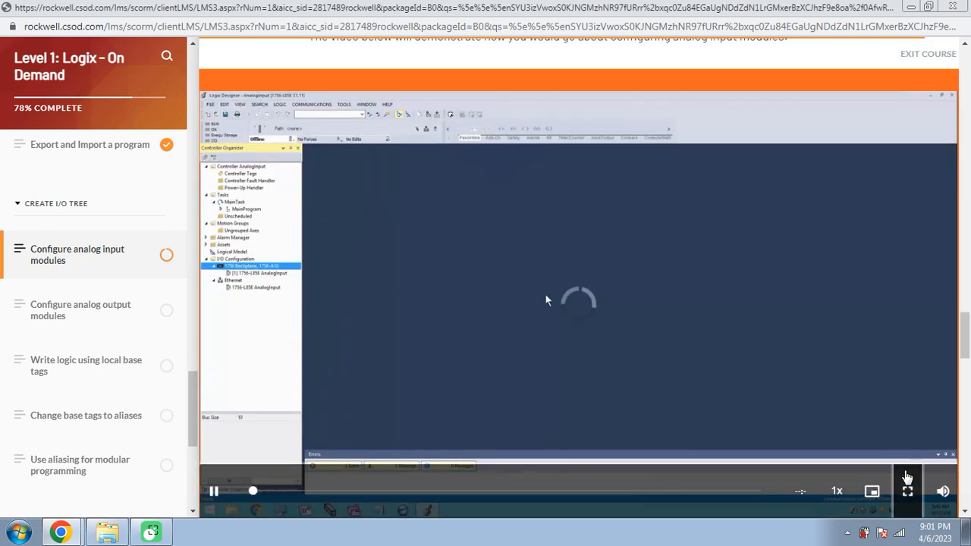
click(906, 488)
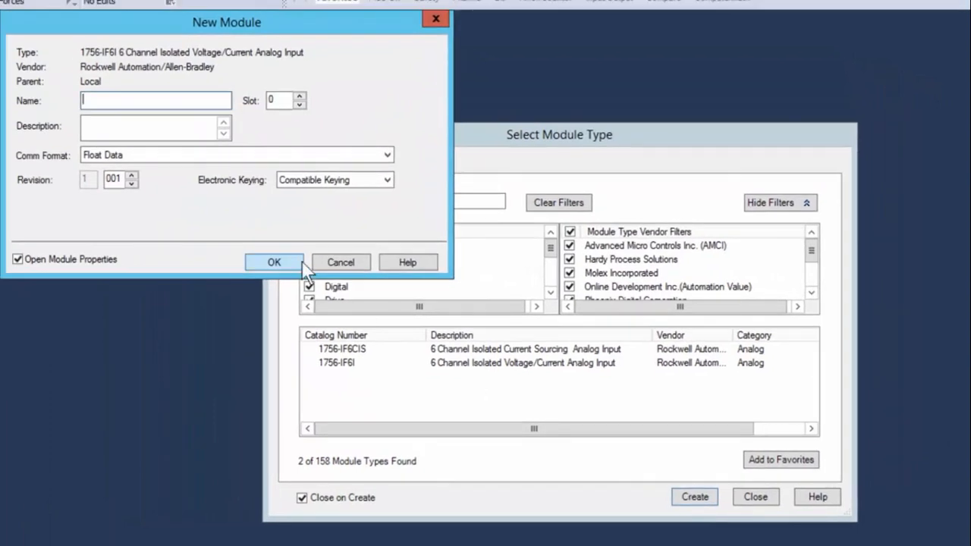
Name the new module Analog_Inputs and place it in slot 8
click(180, 101)
text(Analog)
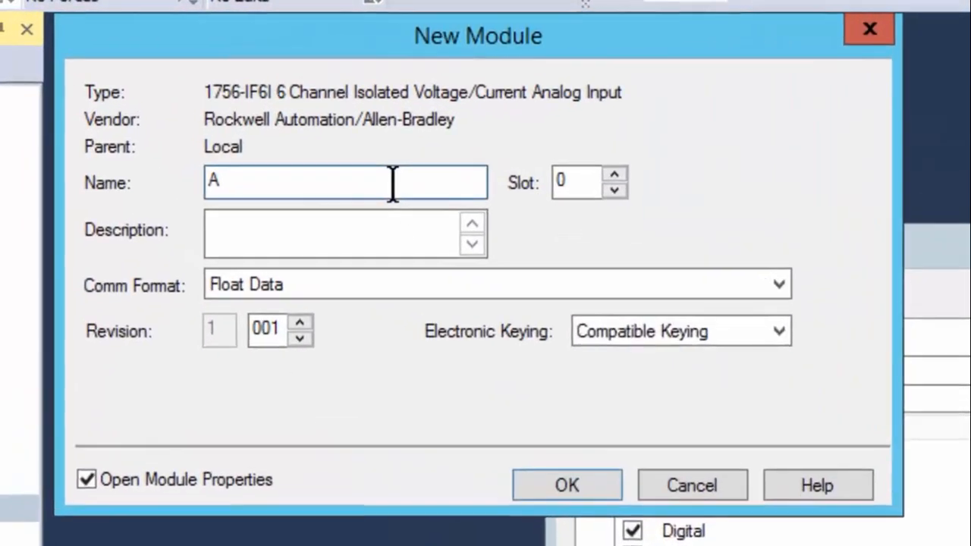
text(_Inputs)
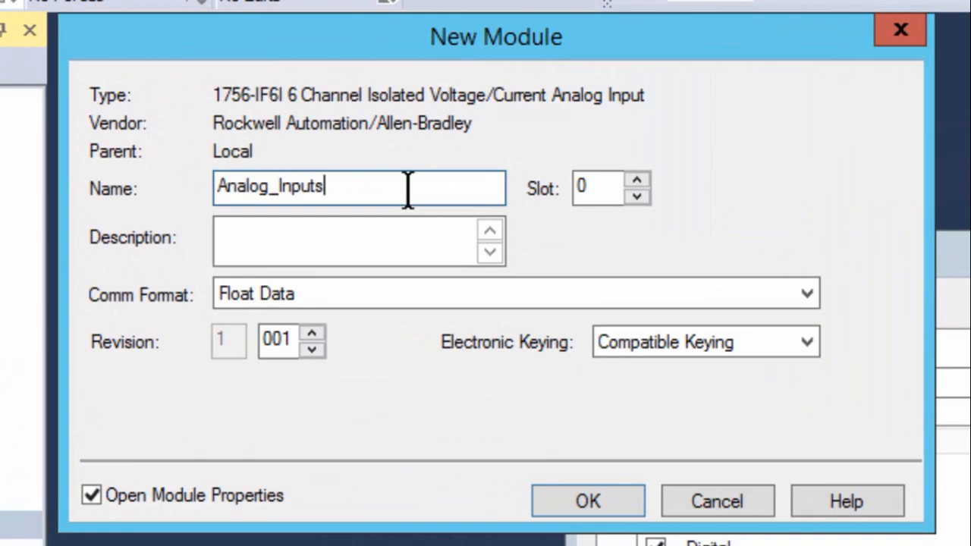
double_click(589, 186)
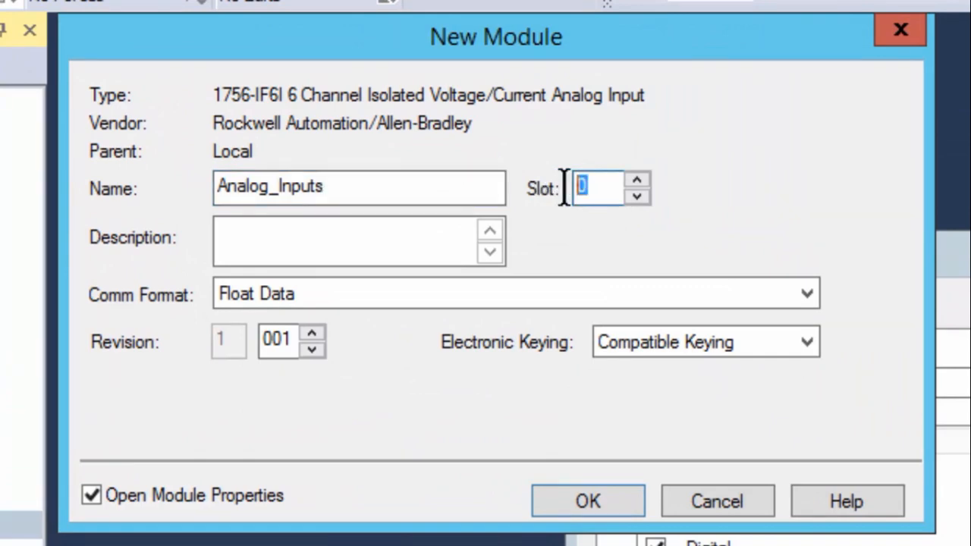
text(8)
click(379, 226)
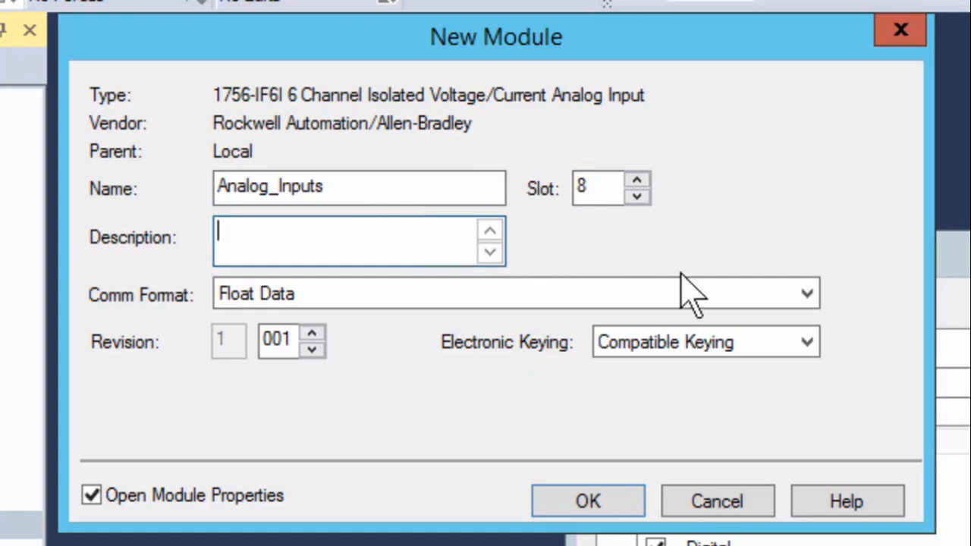
Keep Float Data, raise the revision to 1.006, keep Compatible Keying, and create the module
click(807, 303)
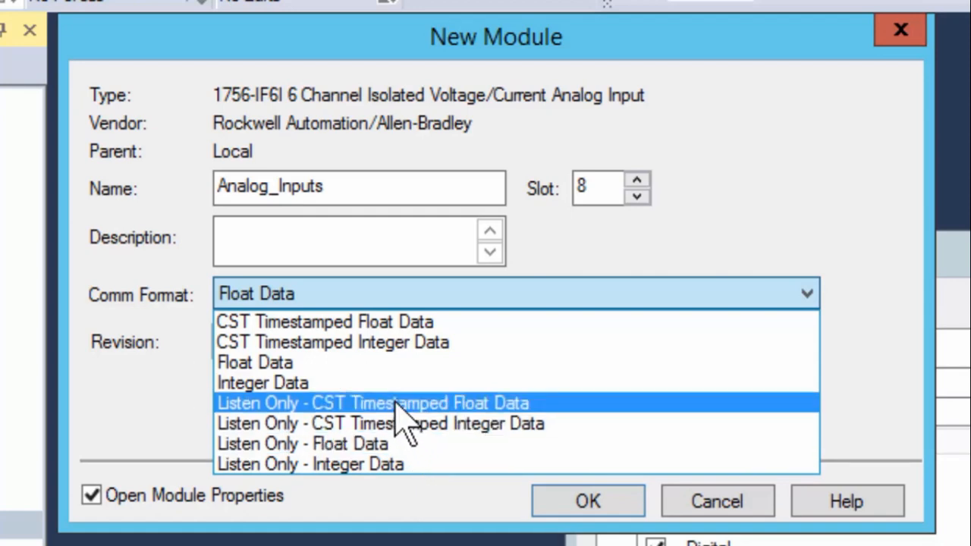
click(355, 362)
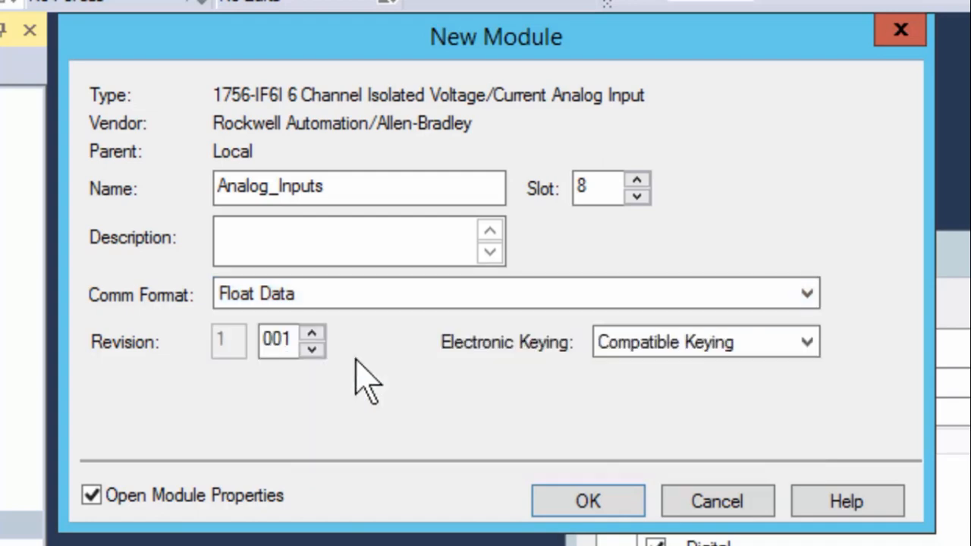
click(312, 334)
click(312, 334)
click(311, 334)
click(312, 333)
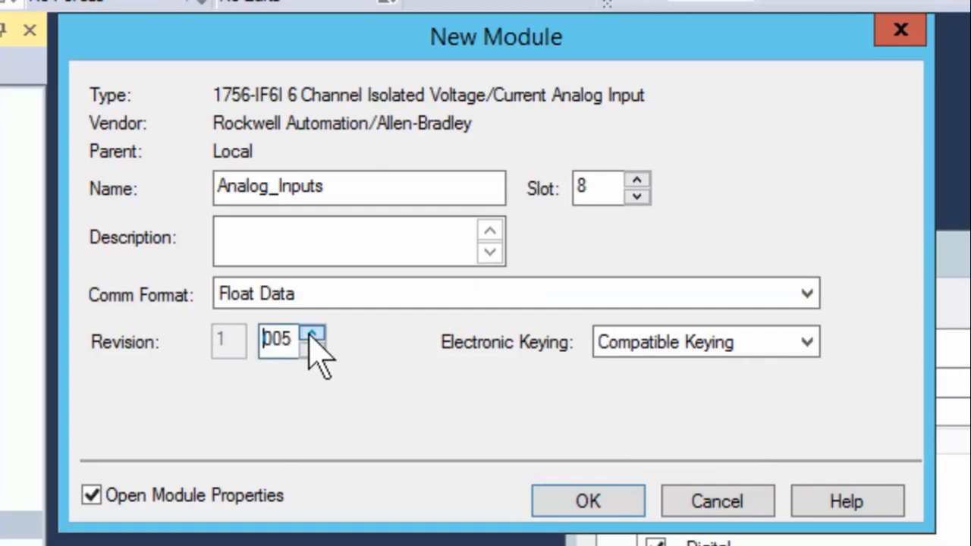
click(311, 333)
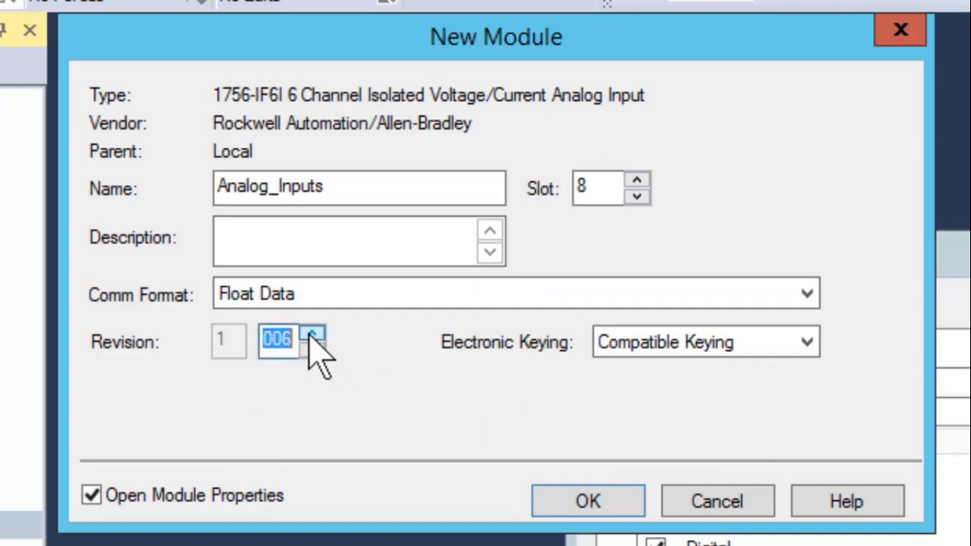
click(805, 343)
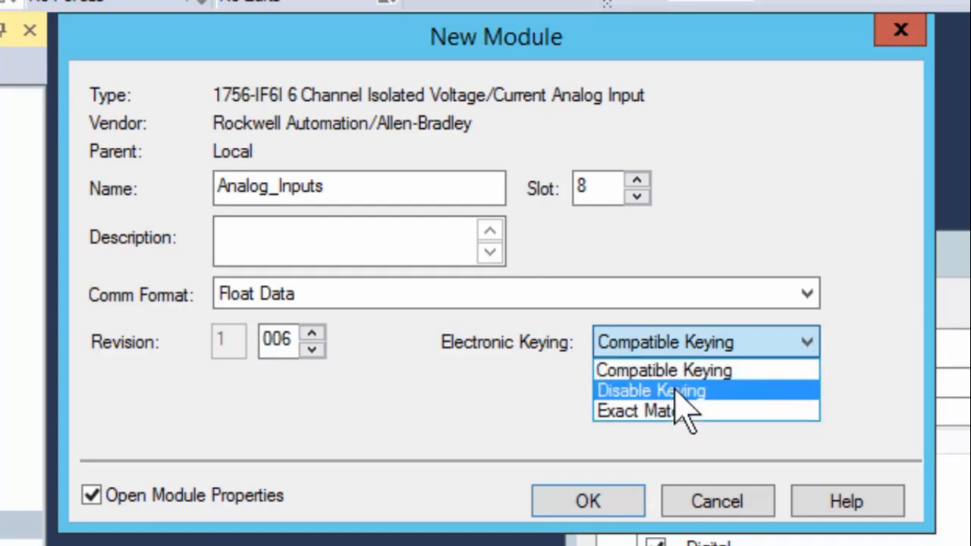
click(658, 370)
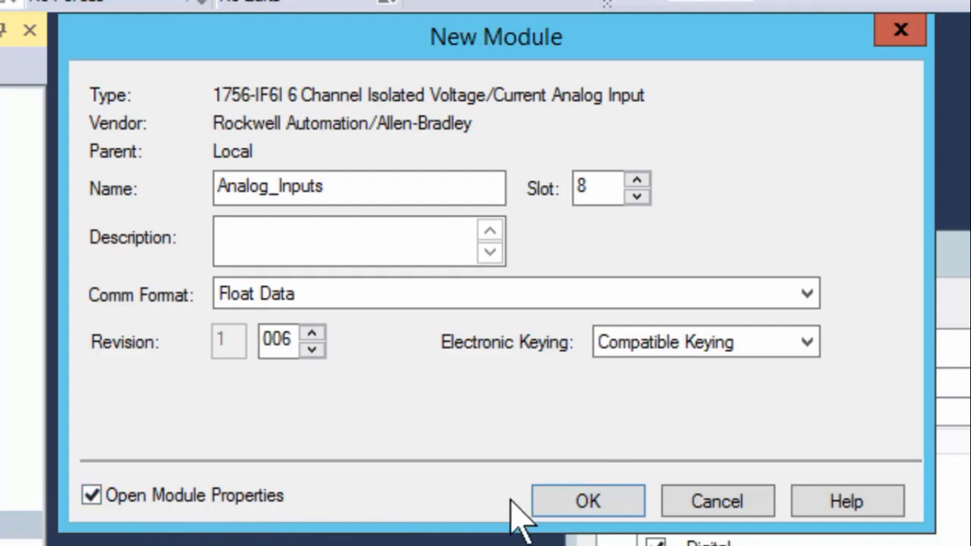
click(586, 500)
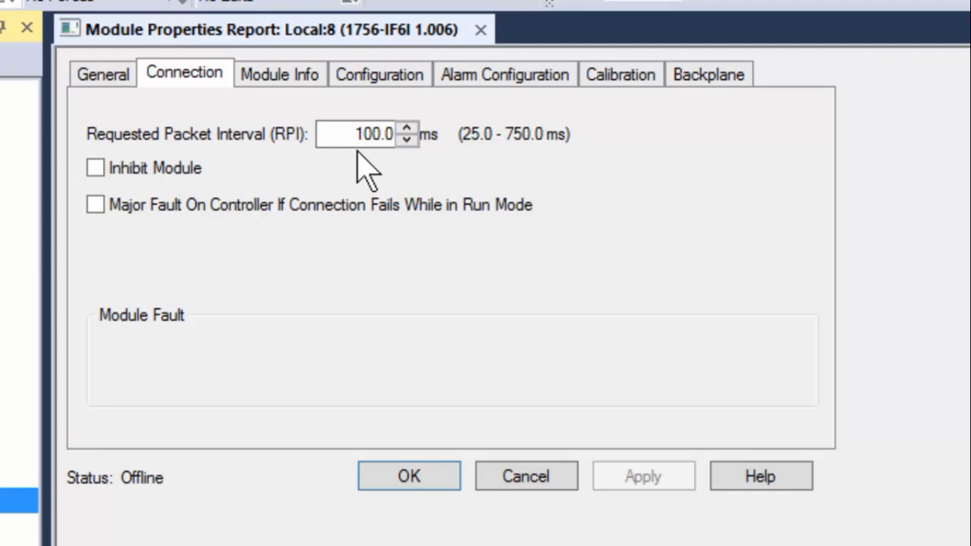
Switch to the Configuration tab to view Analog_Inputs' channel settings
click(377, 76)
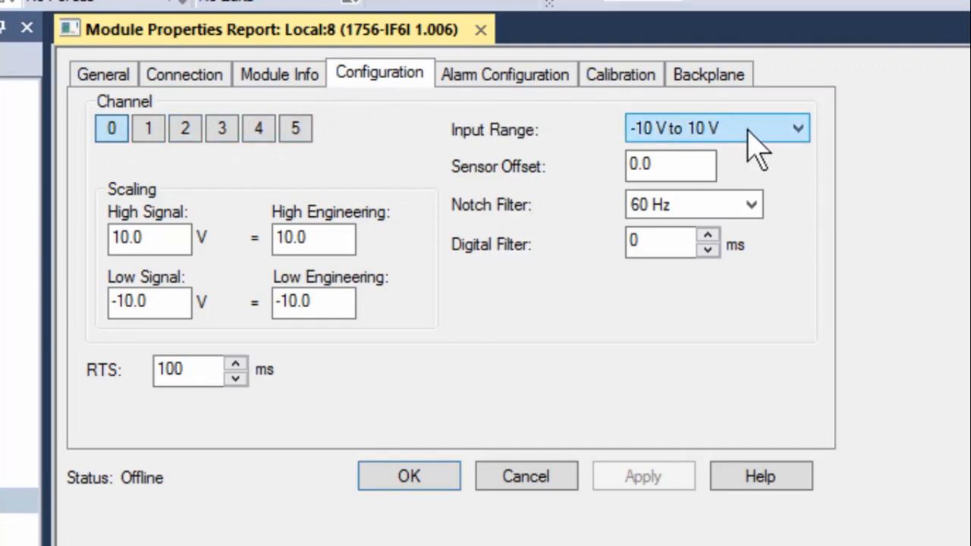
Choose the 0 V to 10 V input range for channel 0 and keep the 60 Hz notch filter
click(797, 127)
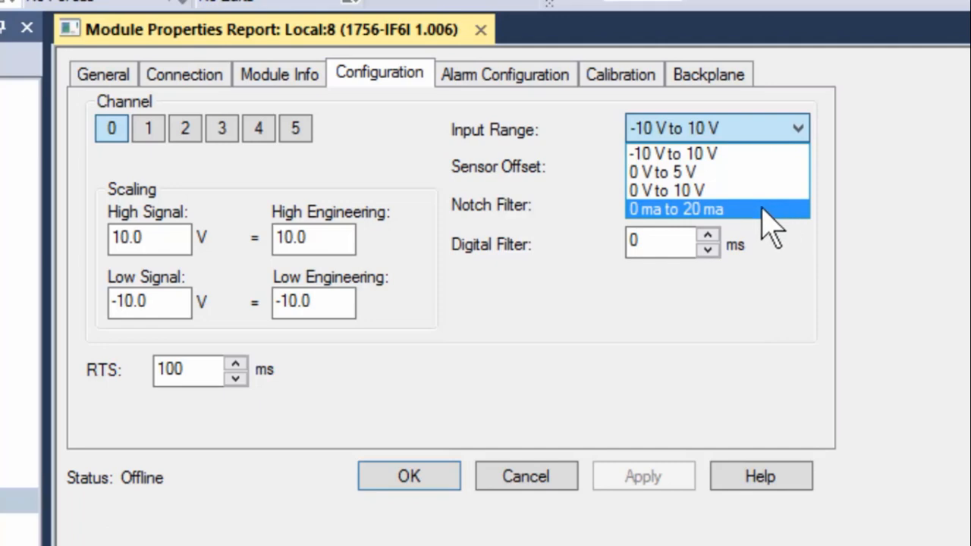
click(667, 190)
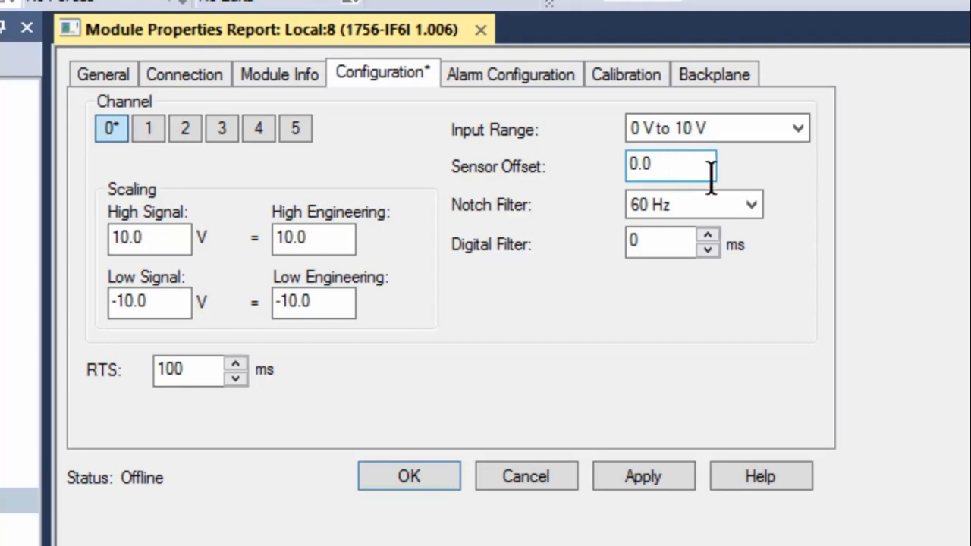
click(749, 205)
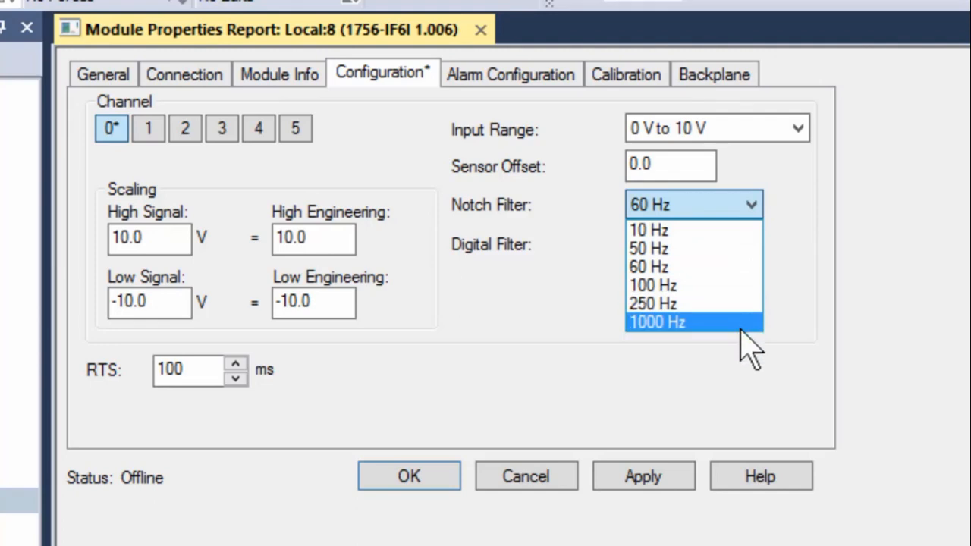
click(633, 265)
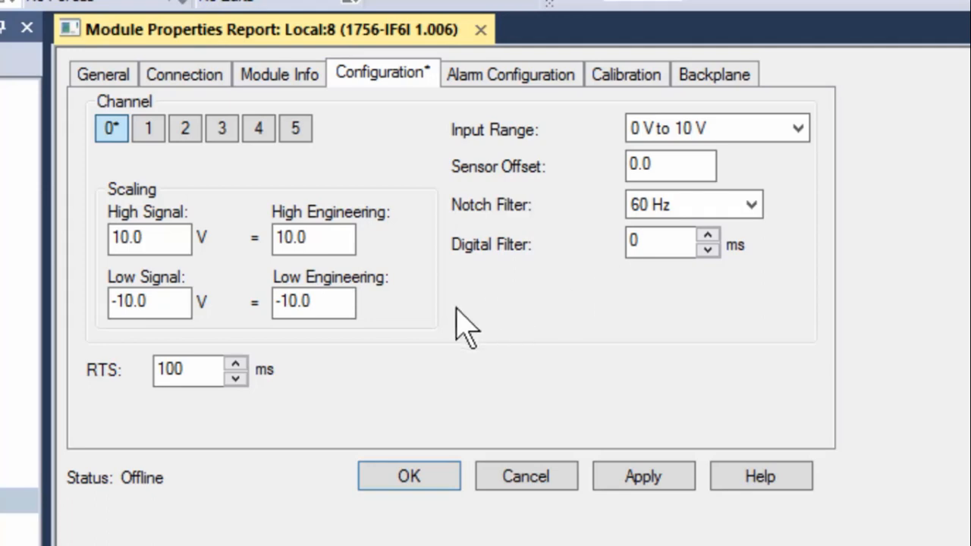
click(153, 305)
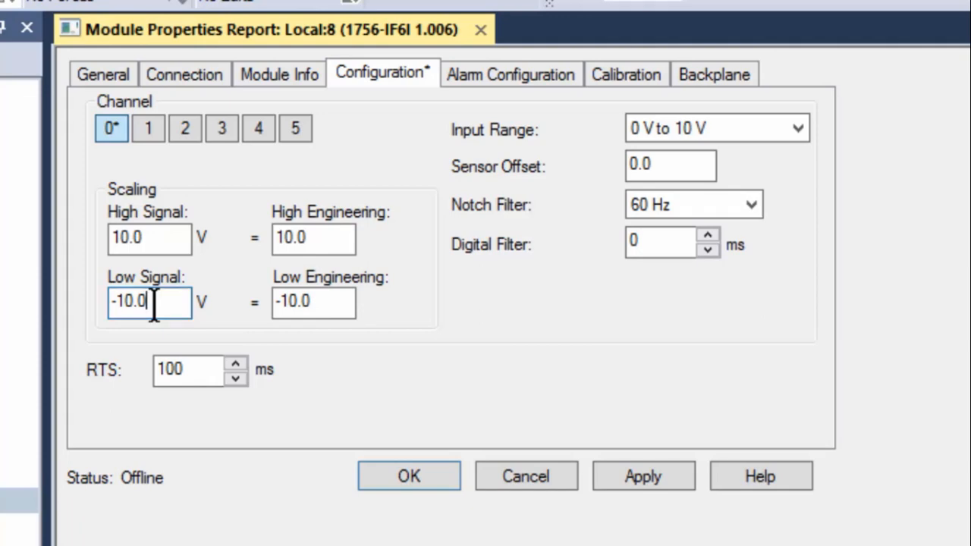
Set Low Signal to 0, Low Engineering to 0 and High Engineering to 250
drag(146, 307, 87, 319)
text(0)
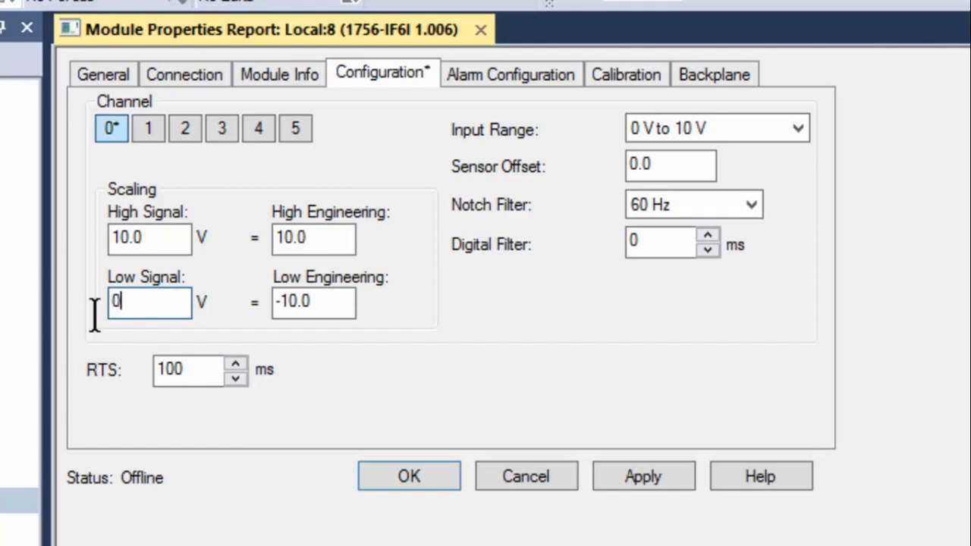
click(158, 238)
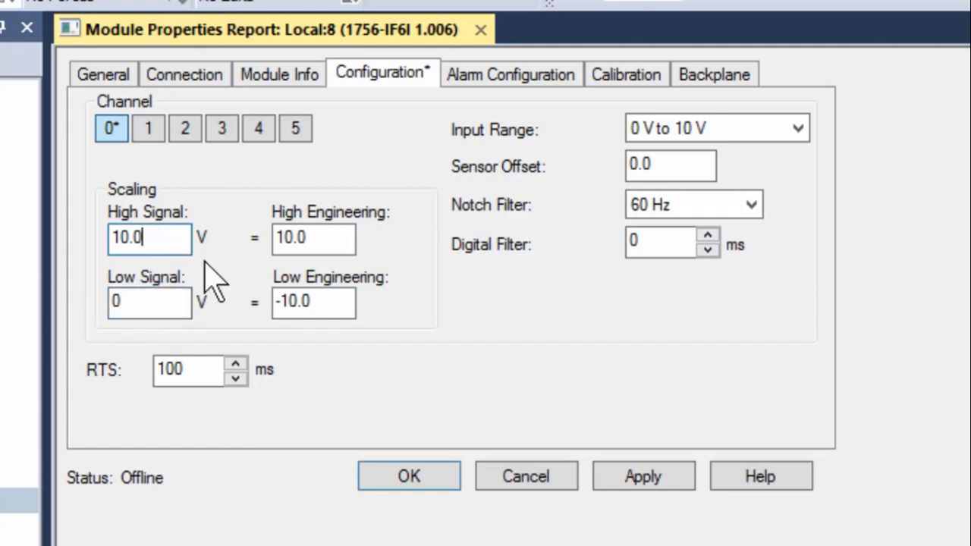
click(319, 304)
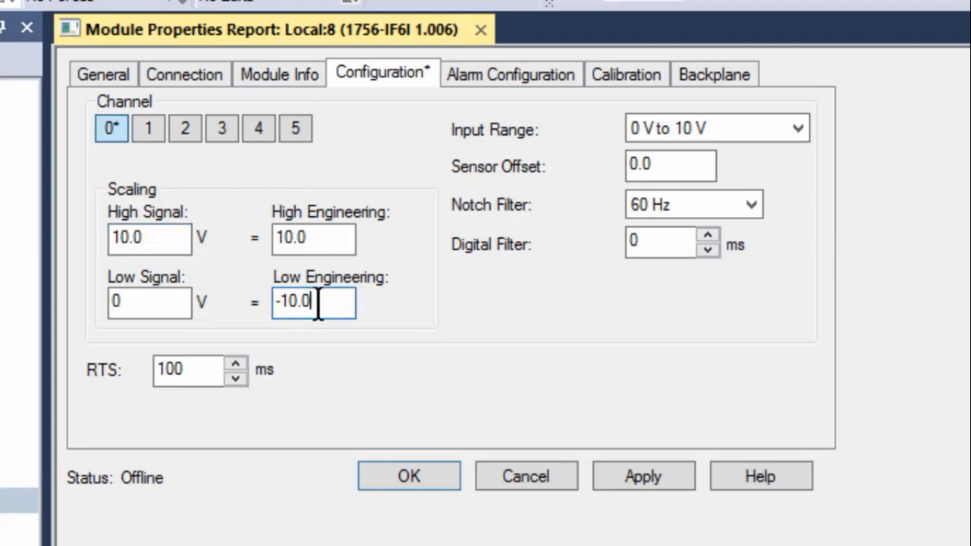
drag(319, 304, 259, 307)
text(0)
drag(322, 237, 261, 239)
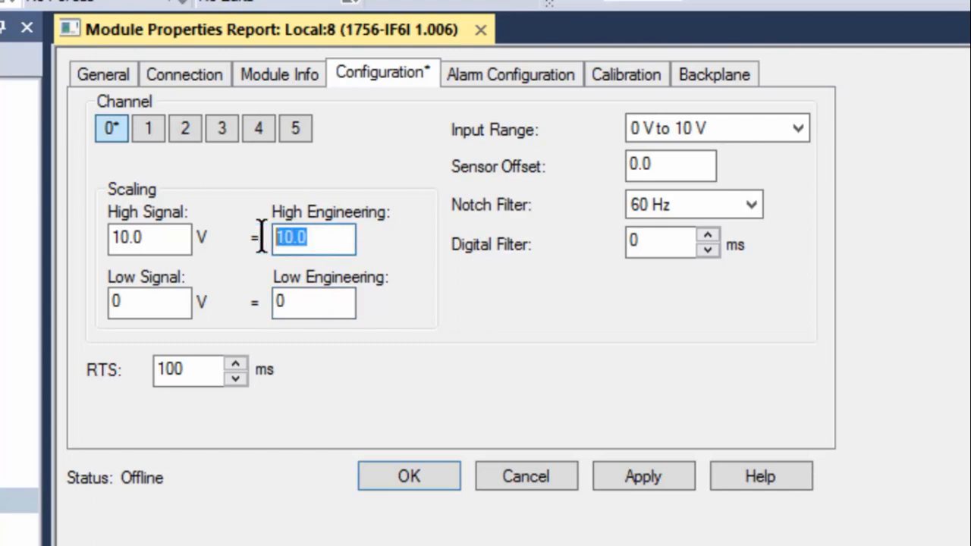
text(250)
Correct the engineering range to -14 to 236, then view the Alarm Configuration tab
click(302, 300)
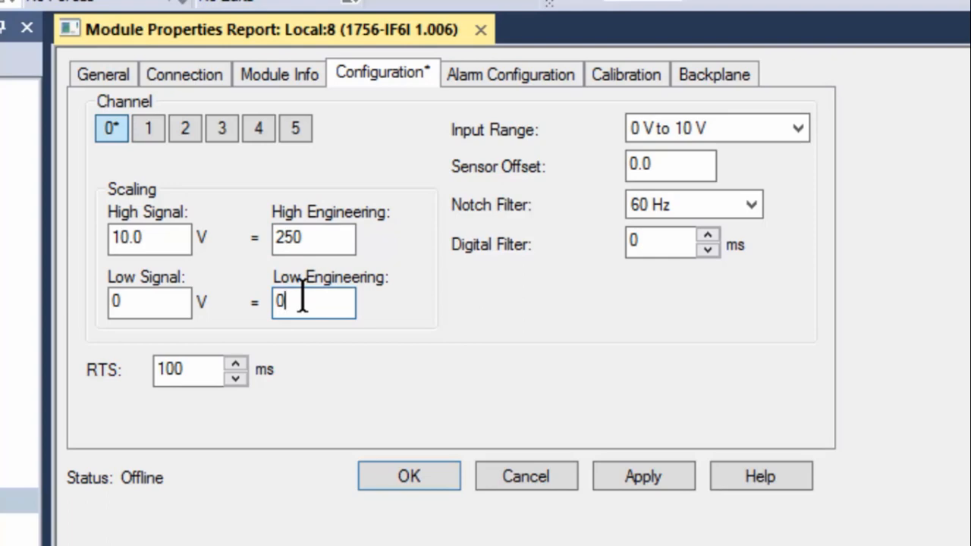
key(BackSpace)
text(-14)
drag(312, 237, 252, 237)
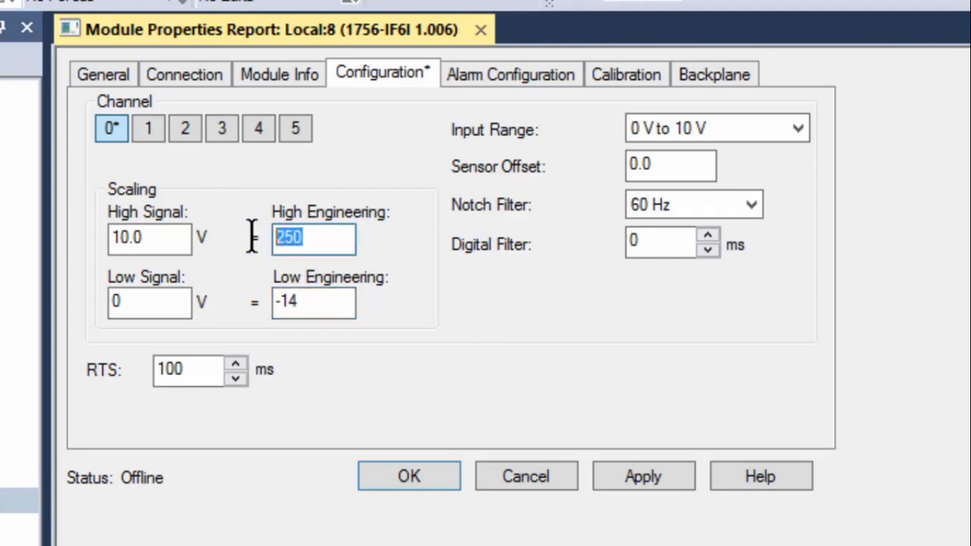
text(236)
click(199, 370)
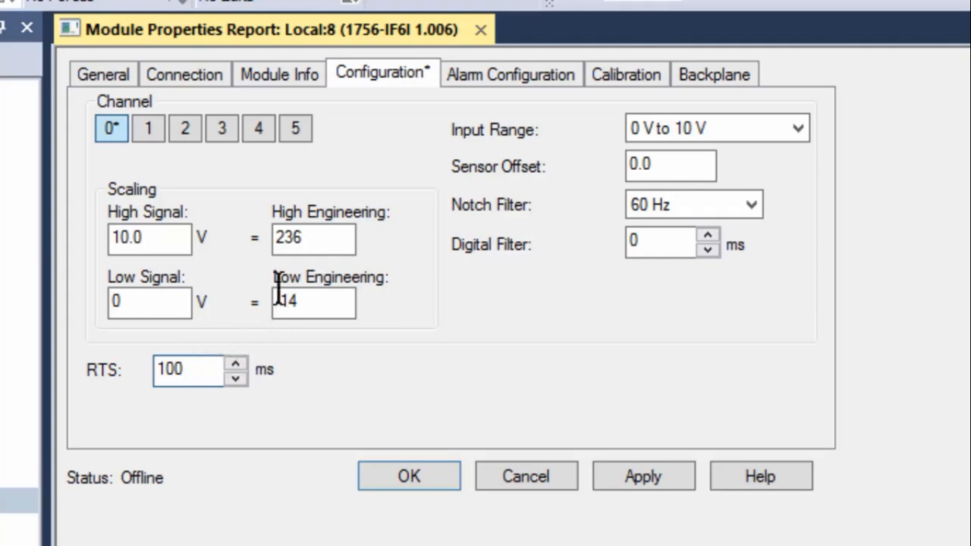
click(503, 74)
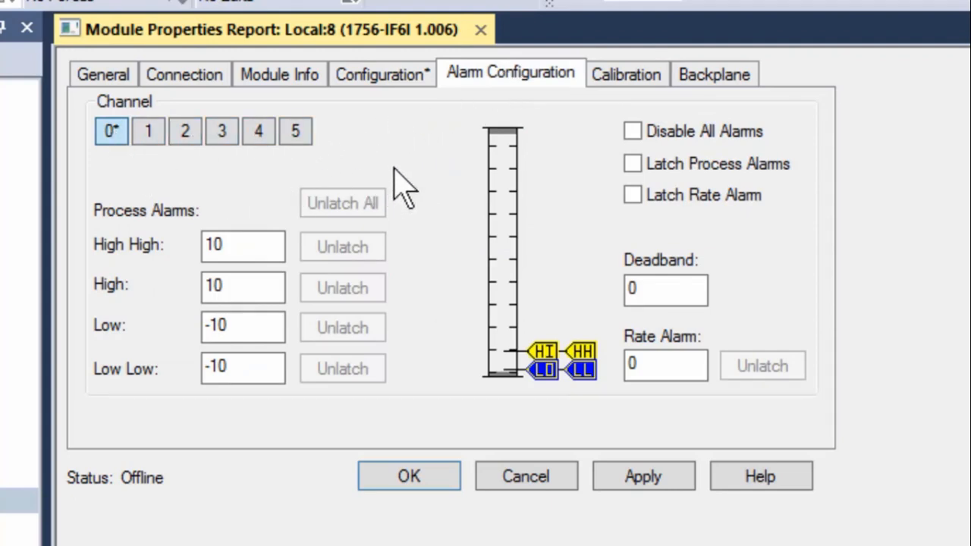
Toggle Disable All Alarms off and on, then enter alarm limits 220, 200, 70 and 50
click(633, 132)
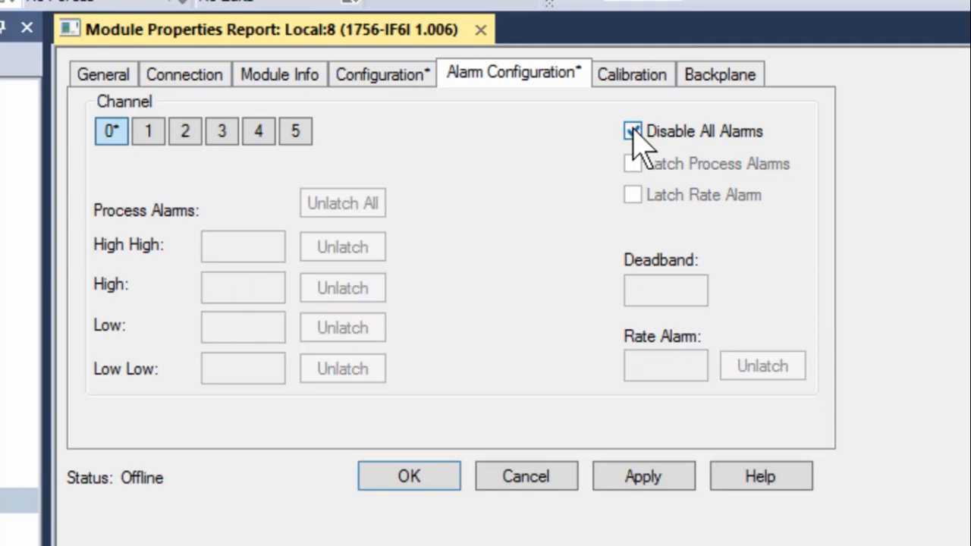
click(633, 132)
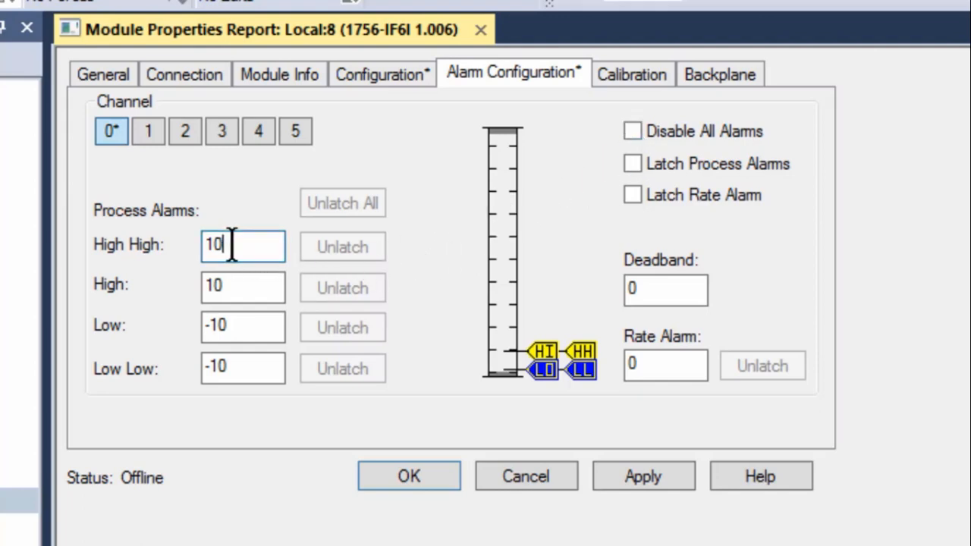
drag(228, 244, 166, 248)
text(220)
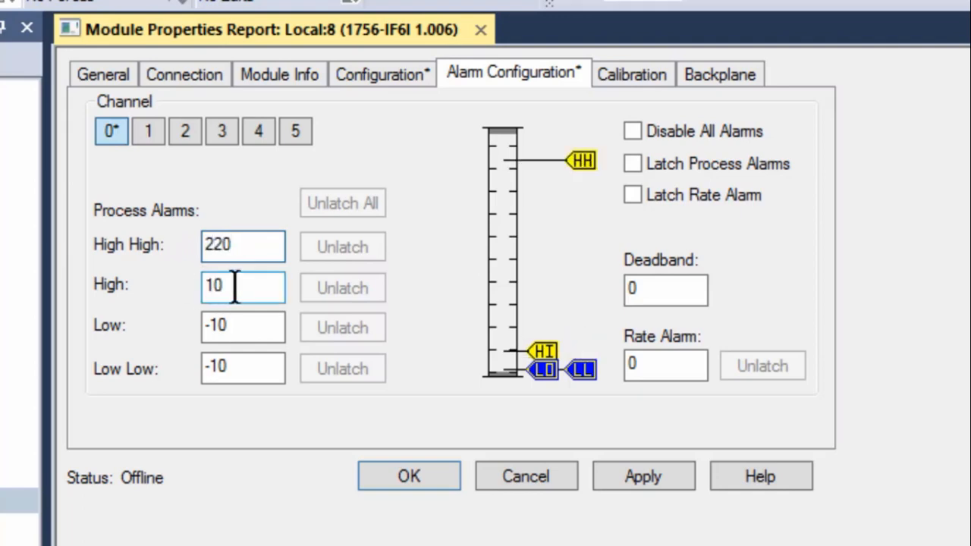
drag(236, 285, 190, 292)
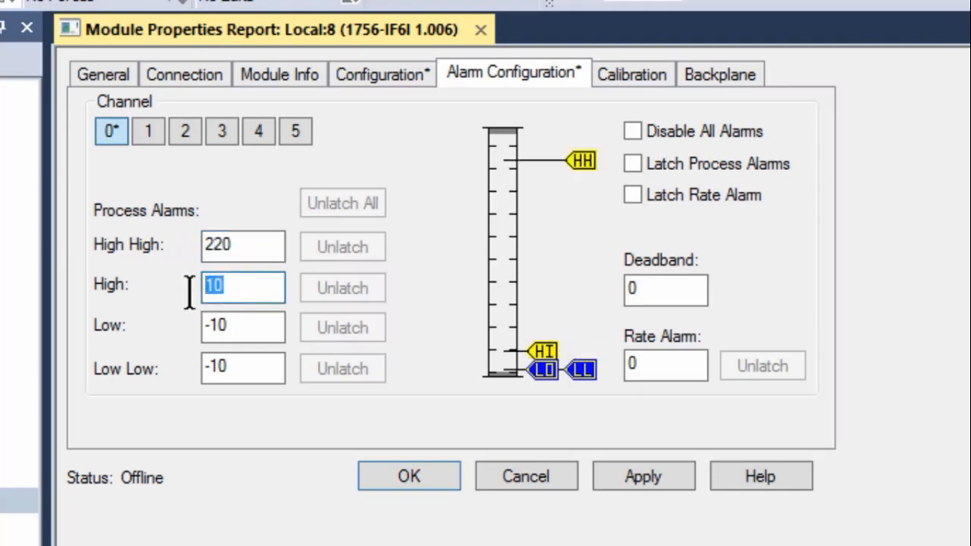
text(200)
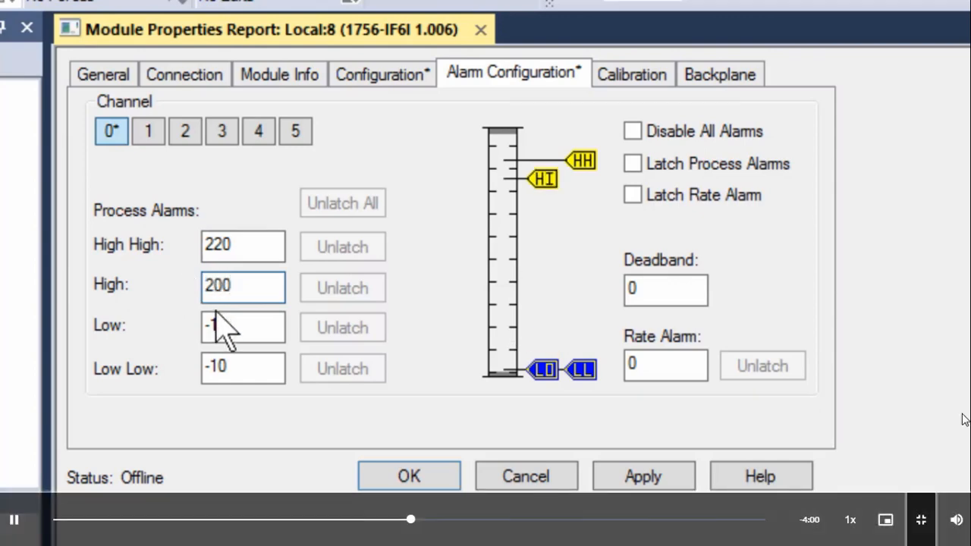
click(232, 326)
drag(239, 331, 182, 340)
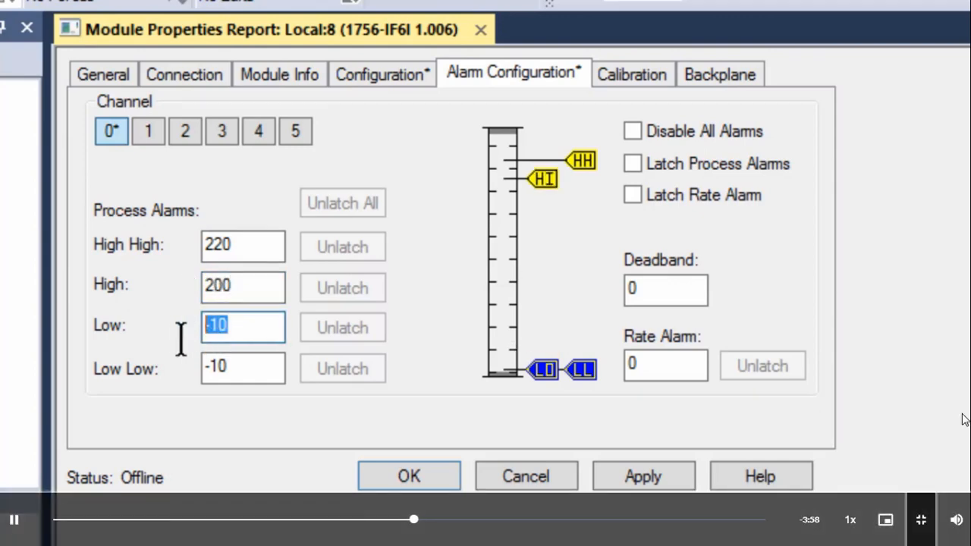
text(70)
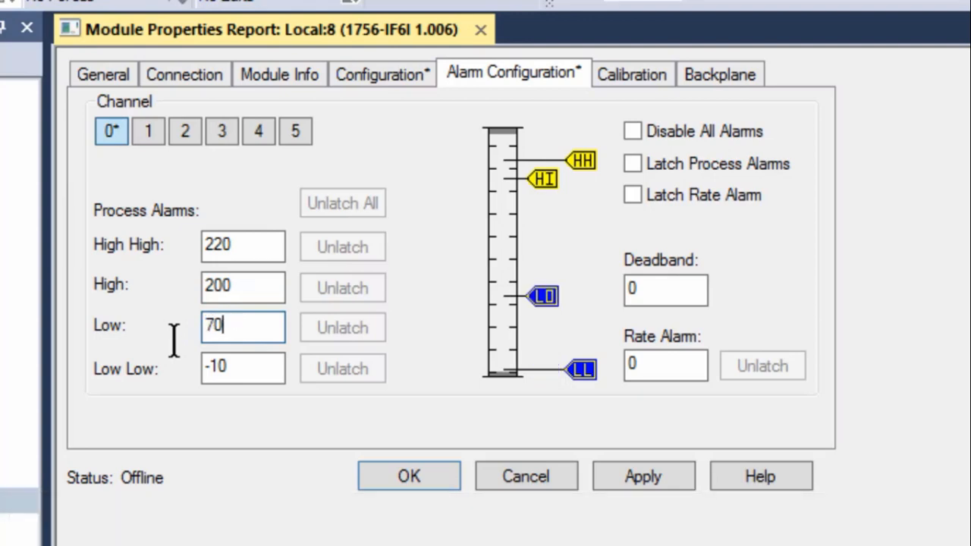
drag(242, 372, 176, 375)
text(50)
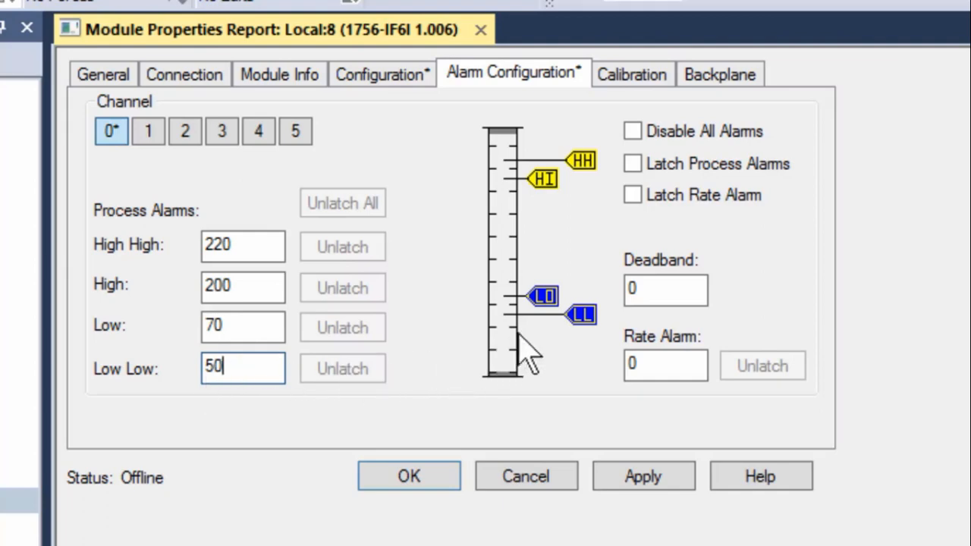
Enter deadband 25 and rate alarm 100, then apply the alarm changes
click(646, 290)
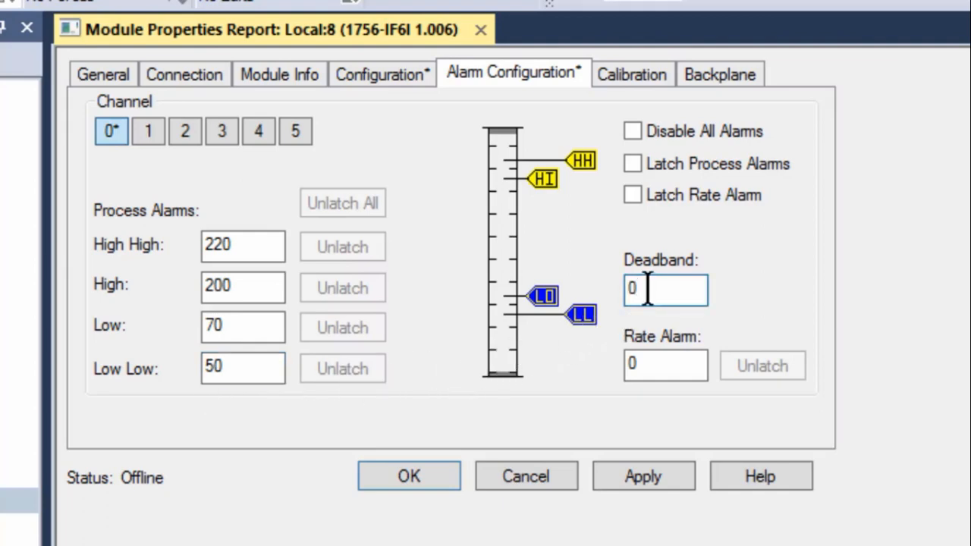
key(BackSpace)
text(25)
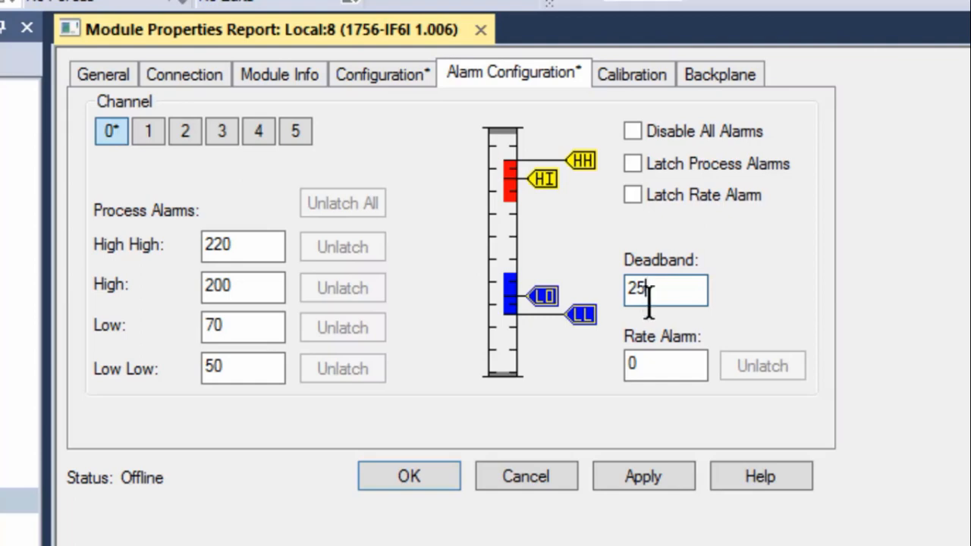
click(652, 370)
double_click(652, 370)
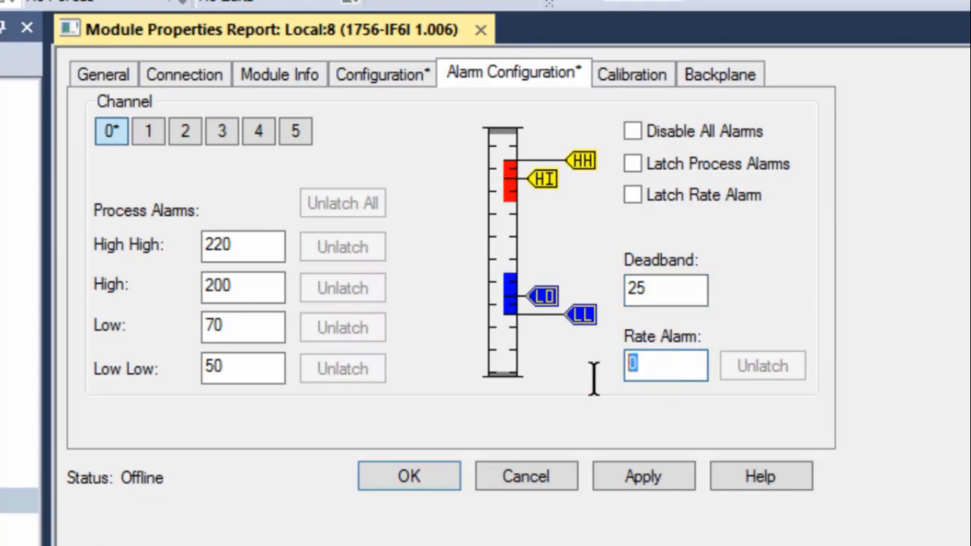
text(100)
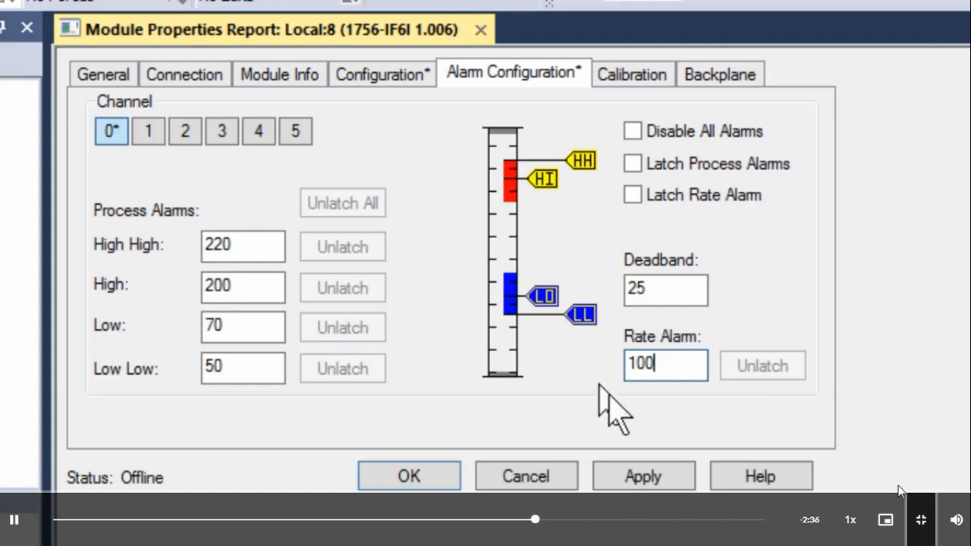
click(646, 484)
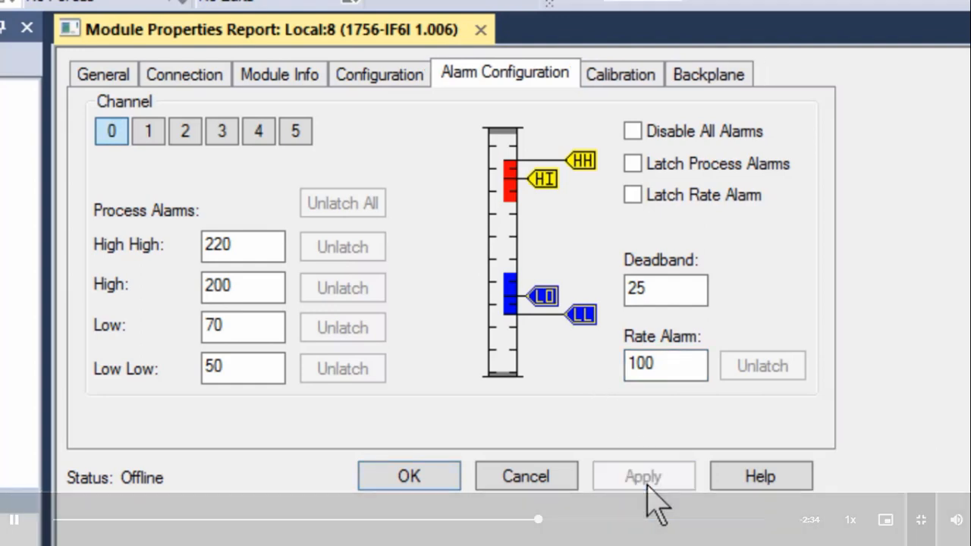
Close module properties and download the project to the 1756-L85E at 192.168.0.100 via Who Active
click(417, 475)
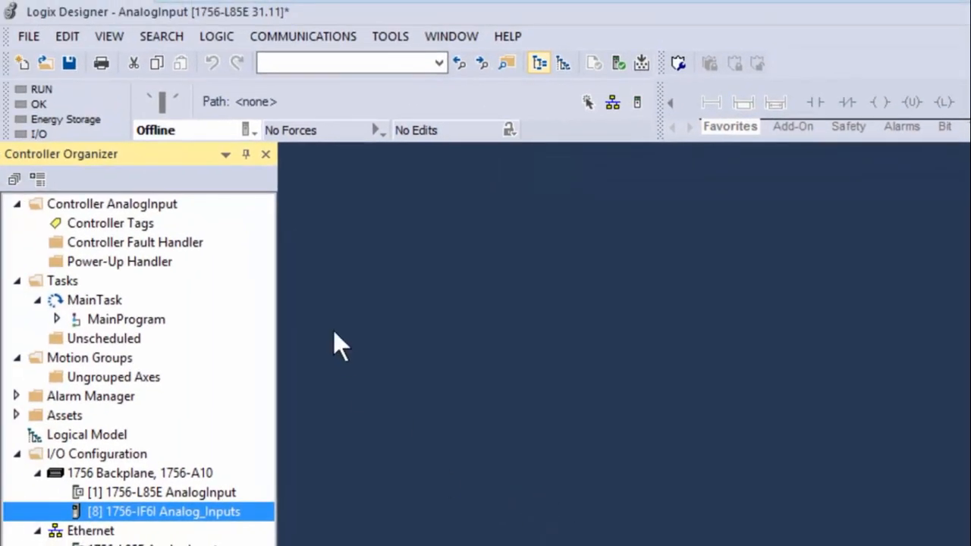
click(290, 39)
click(303, 59)
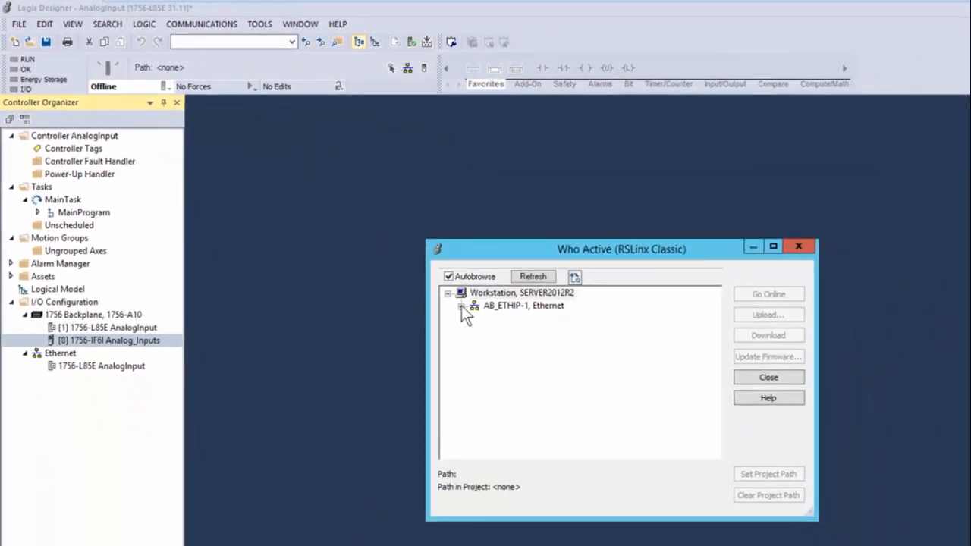
click(460, 306)
click(520, 319)
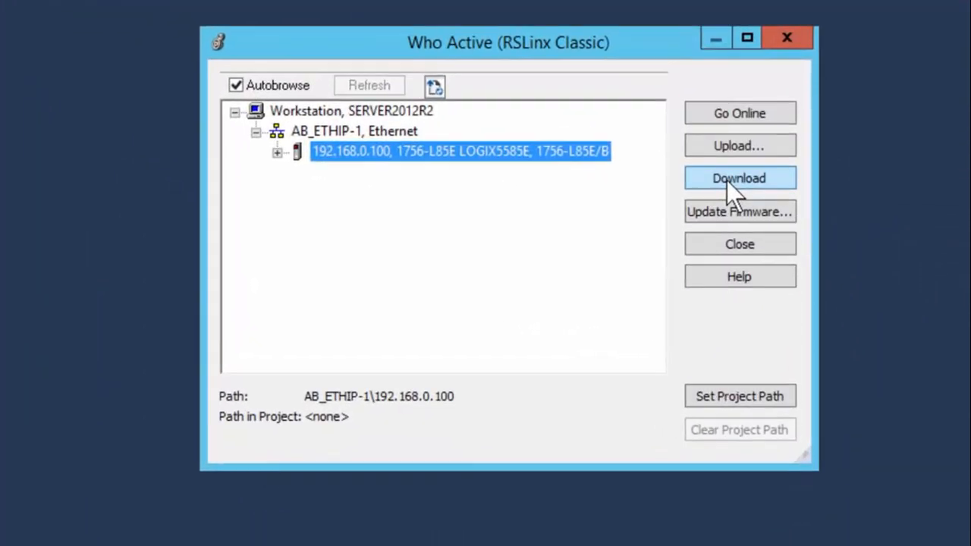
click(747, 238)
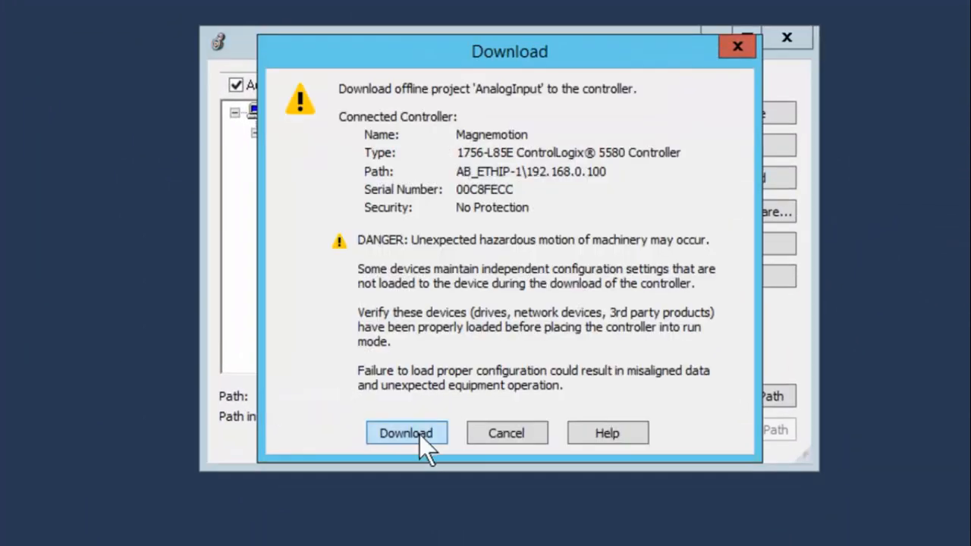
click(409, 433)
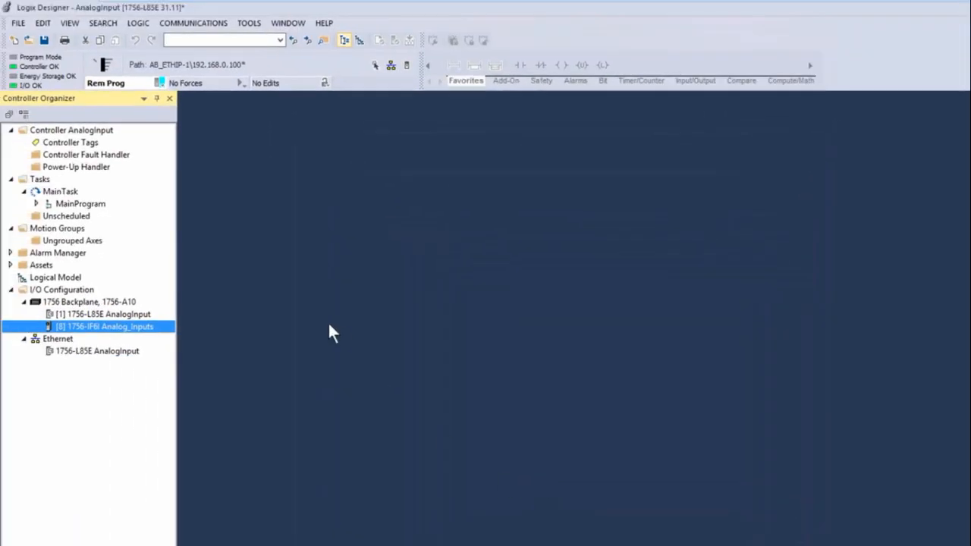
Switch the controller to Remote Run mode
click(160, 81)
click(191, 159)
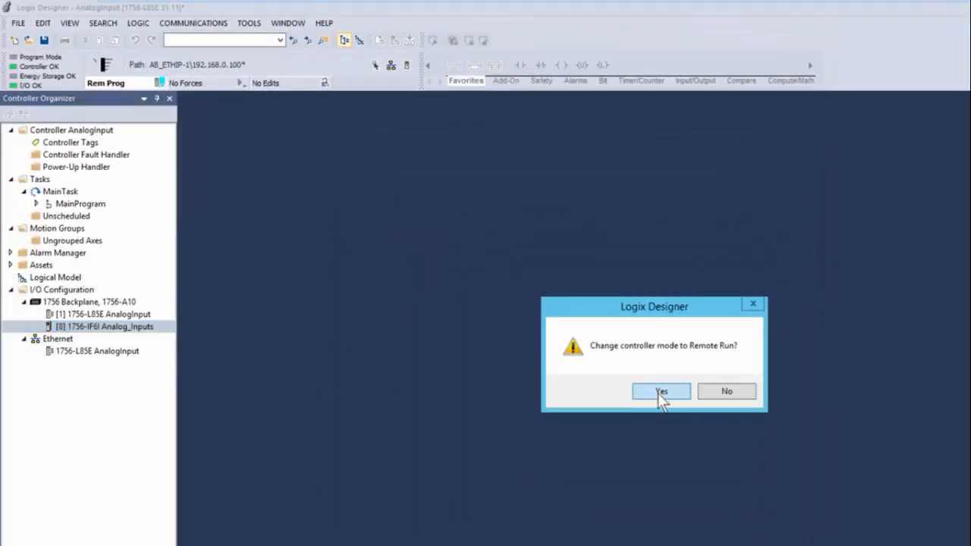
click(659, 394)
click(91, 31)
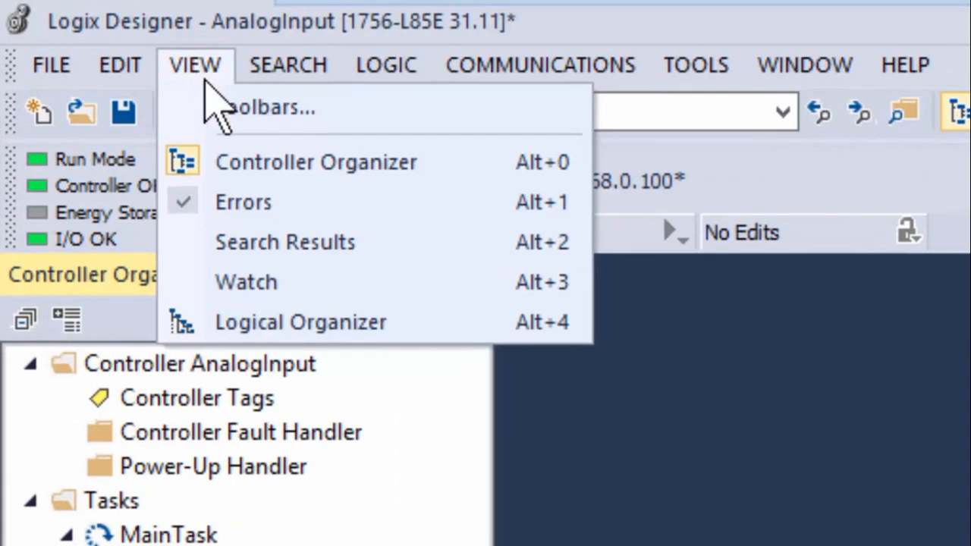
Open a quick watch list in the Watch pane and add the Local:8:I Ch0Data tag
click(256, 282)
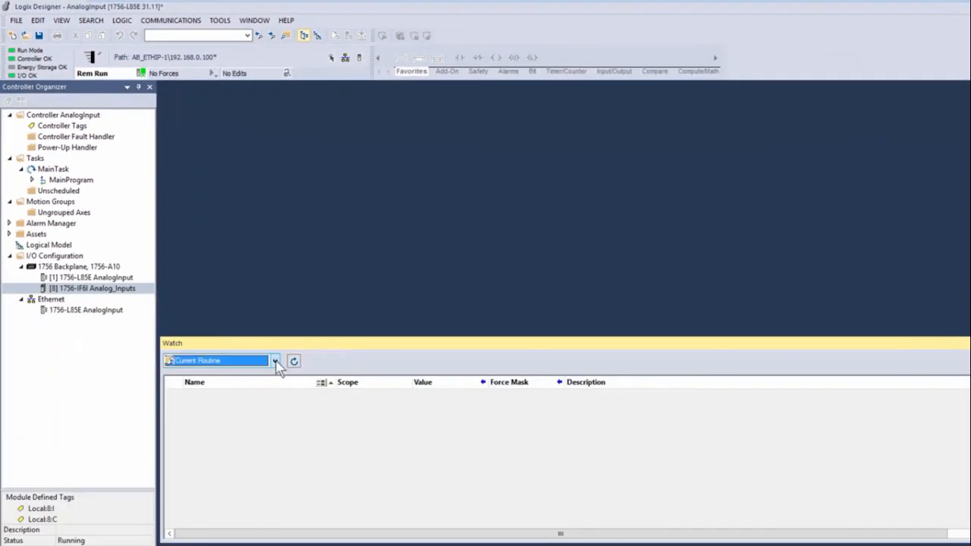
click(276, 361)
click(199, 398)
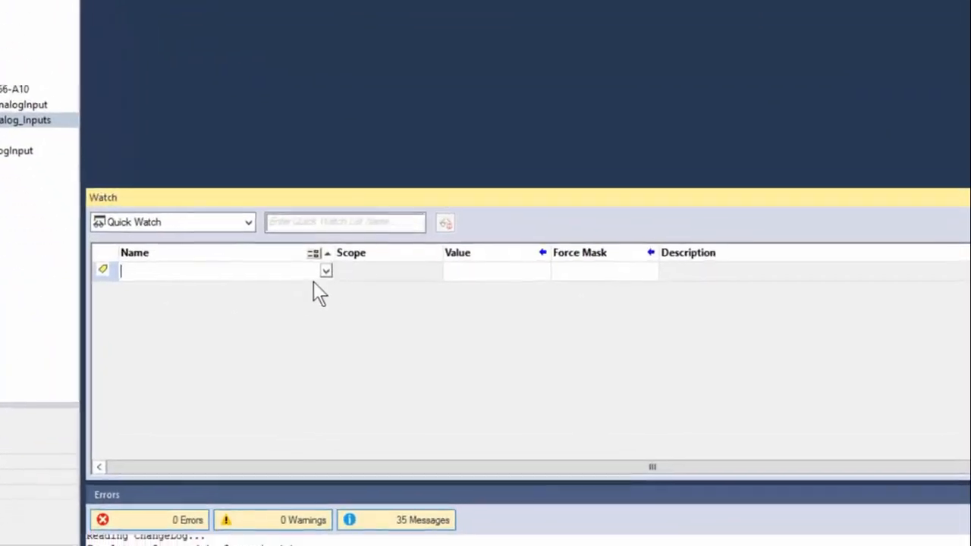
click(330, 396)
click(110, 284)
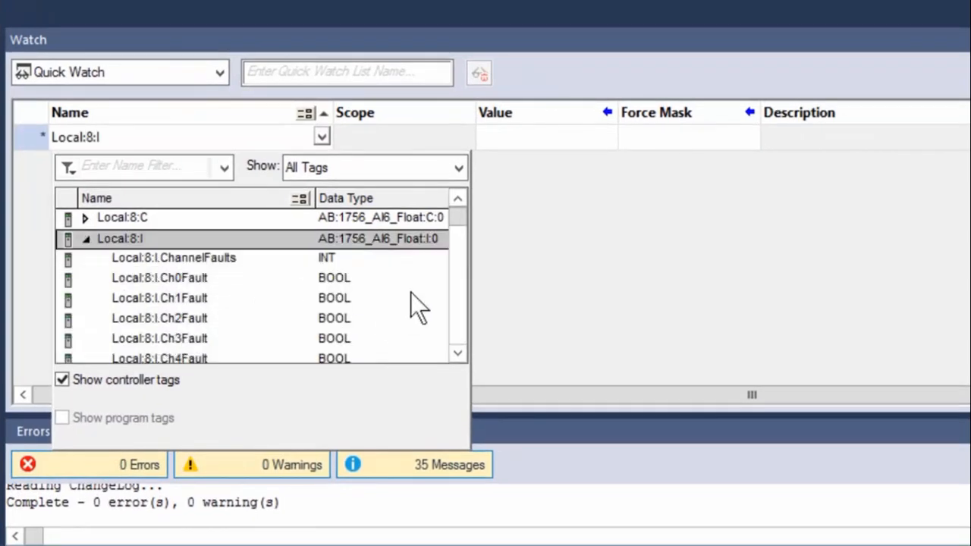
drag(447, 272, 446, 278)
drag(459, 230, 446, 333)
double_click(169, 261)
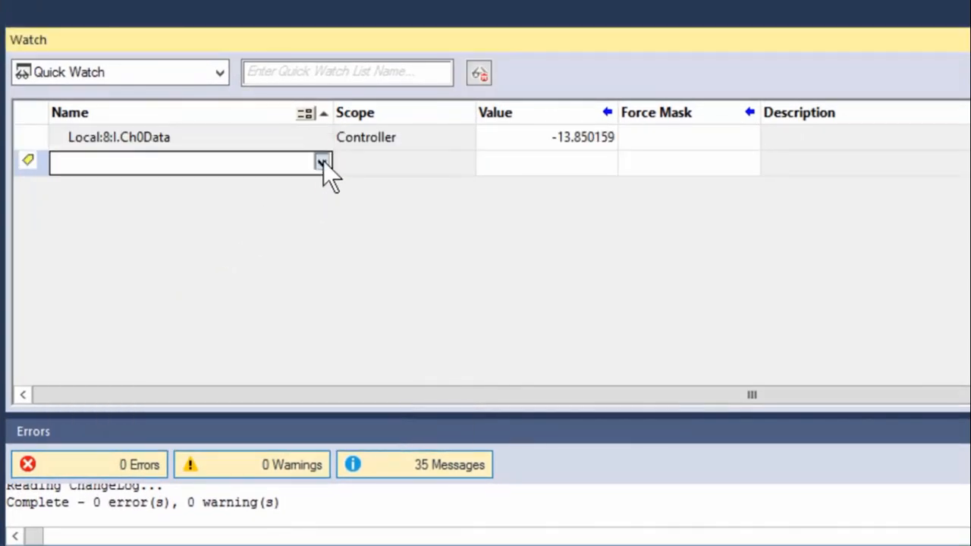
Add the Local:8:I Ch0RateAlarm and Ch0HHAlarm tags to the next watch rows
click(323, 161)
click(84, 263)
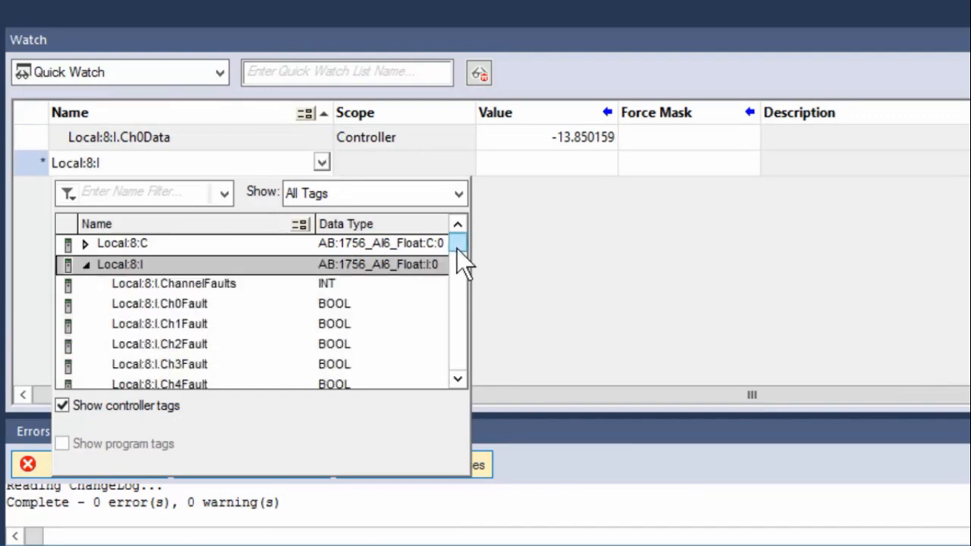
drag(456, 249, 458, 271)
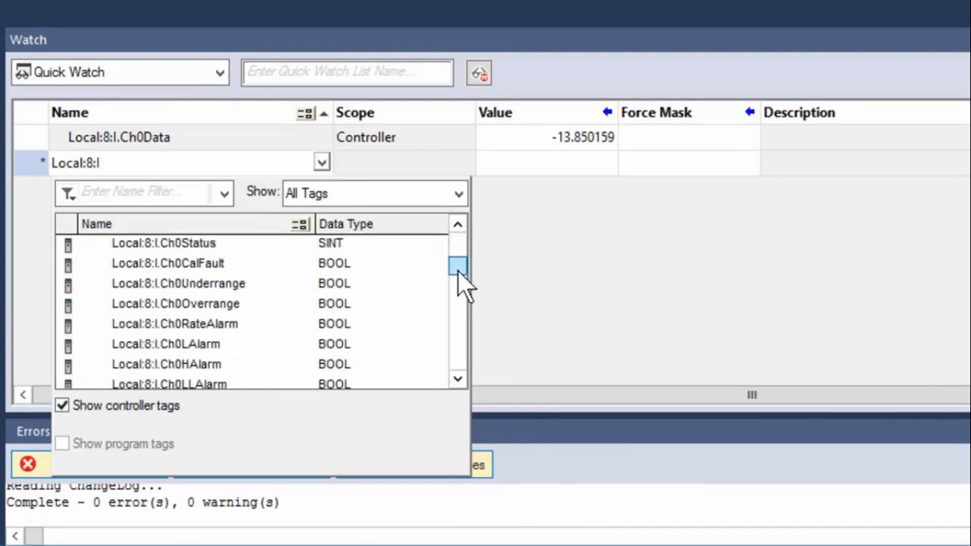
double_click(214, 324)
click(322, 188)
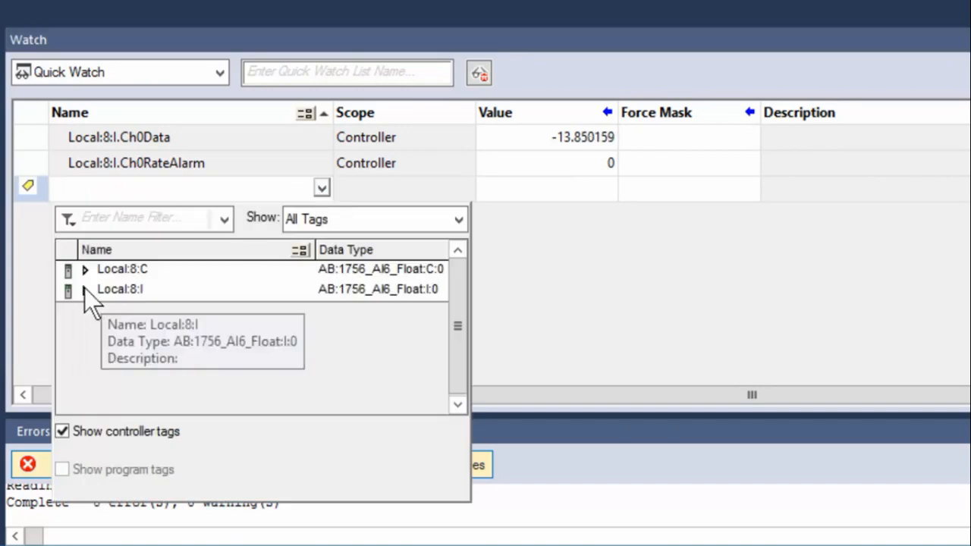
click(85, 289)
drag(456, 266, 457, 289)
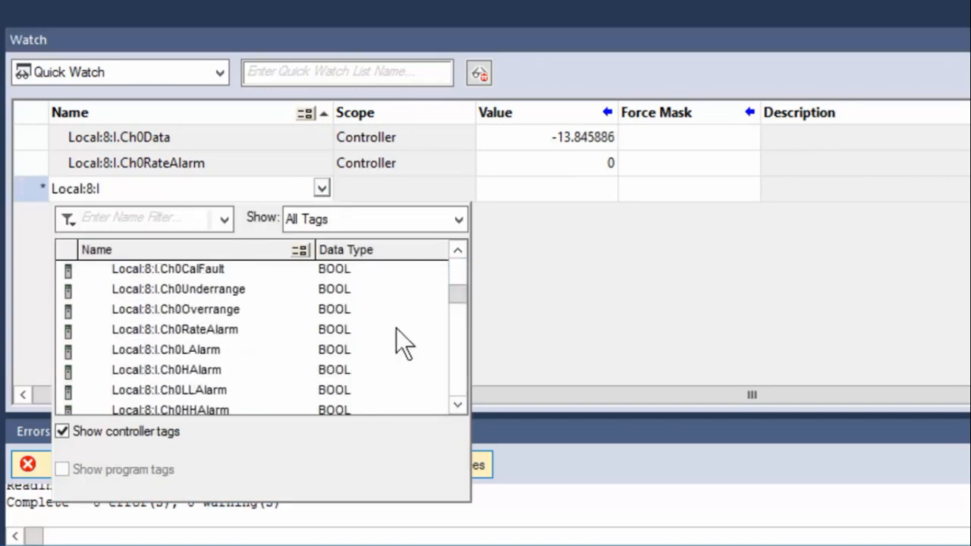
click(456, 405)
double_click(204, 391)
Copy the Ch0HHAlarm name and paste an edited copy as Ch0HAlarm in the next row
drag(207, 191, 46, 203)
key(ctrl+c)
key(ctrl+v)
click(138, 215)
key(BackSpace)
key(Return)
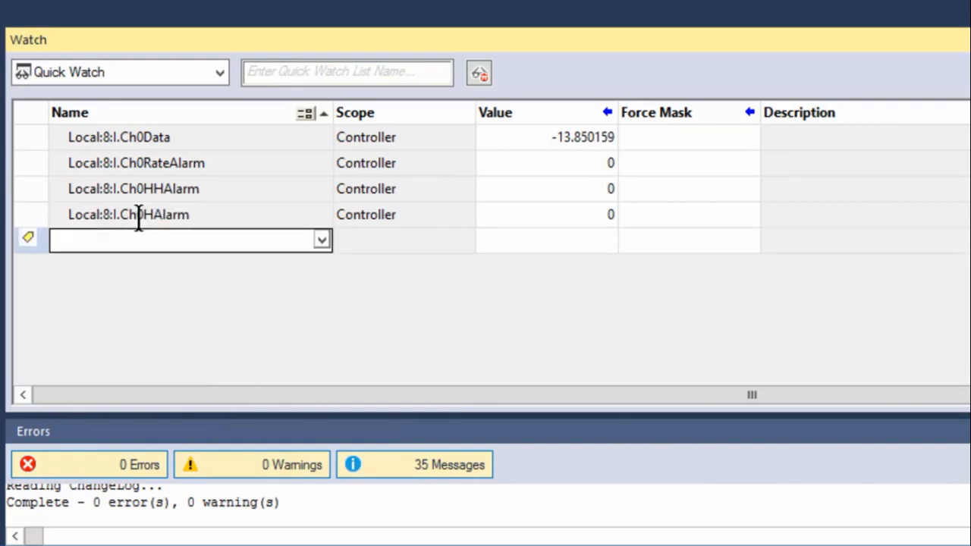
Paste and edit the copied name to add the Ch0LAlarm and Ch0LLAlarm rows
key(ctrl+v)
click(148, 241)
key(BackSpace)
key(BackSpace)
text(L)
key(Return)
key(ctrl+v)
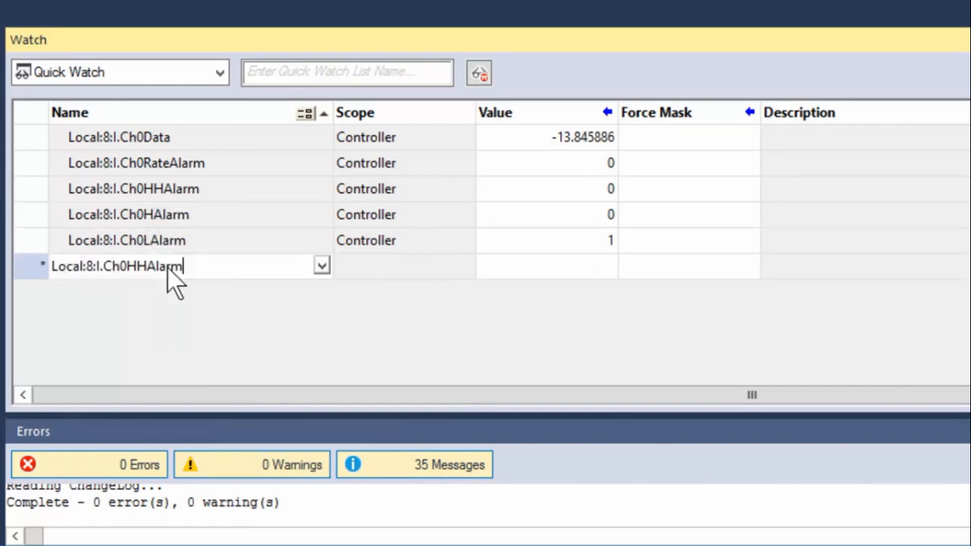
click(151, 269)
key(BackSpace)
key(BackSpace)
text(LL)
key(Return)
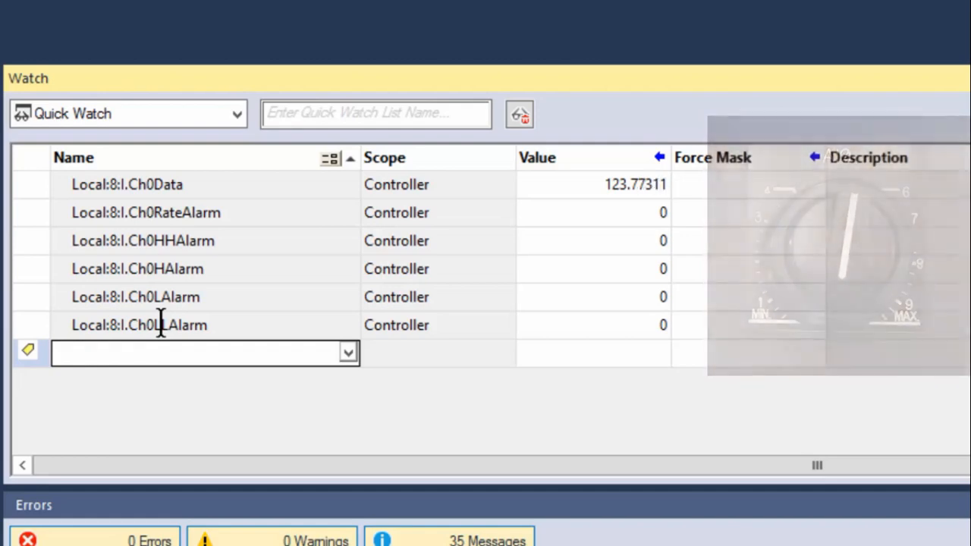
Enter AnalogIn_Ch0 as the Quick Watch List Name, then close the Watch pane
click(306, 113)
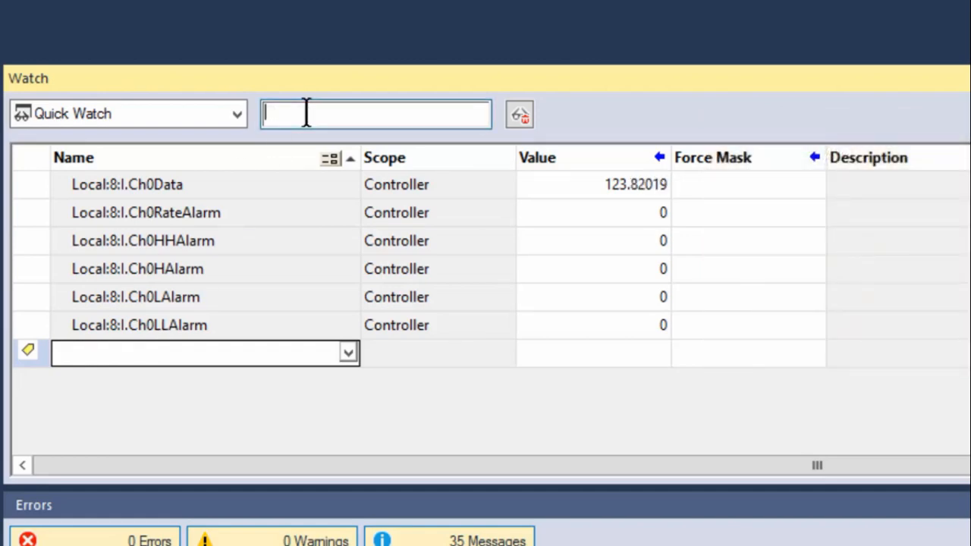
text(AnalogIn_Ch0)
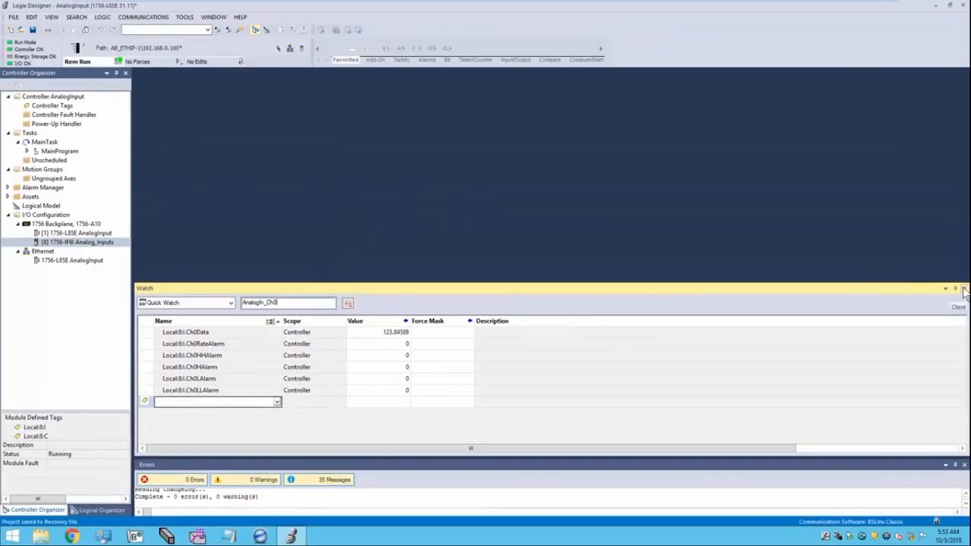
click(964, 287)
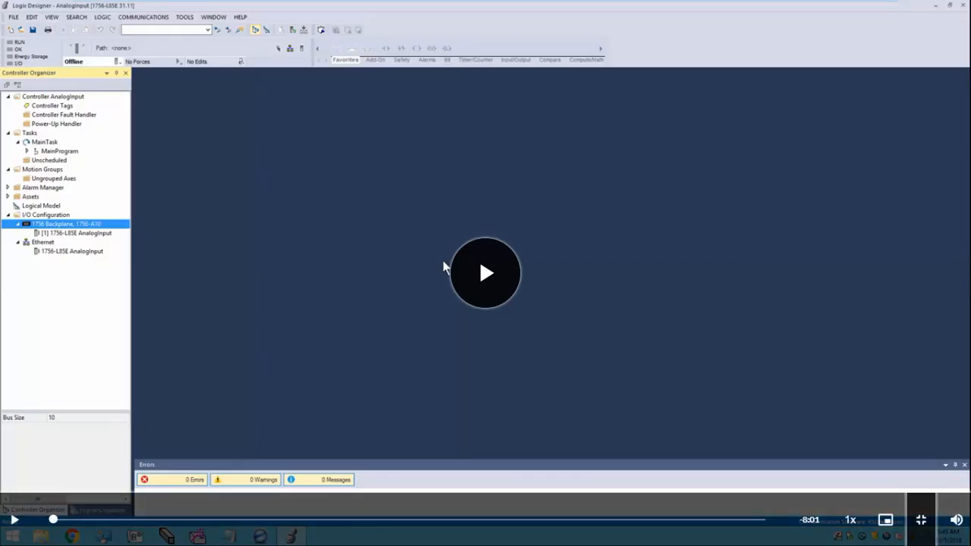
Exit fullscreen, go to the Knowledge Check, and submit Deadband as the answer
click(920, 519)
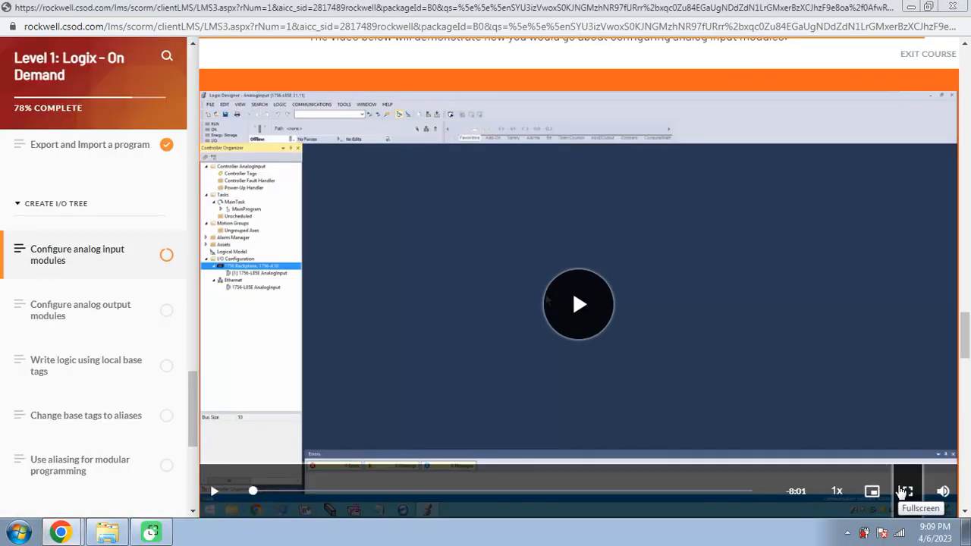
scroll(835, 451, down, 2)
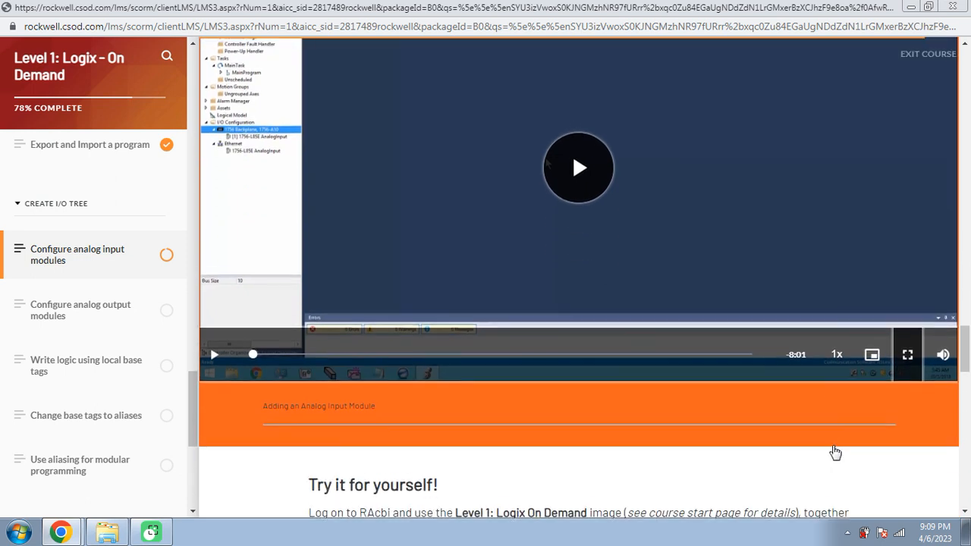
scroll(834, 451, down, 5)
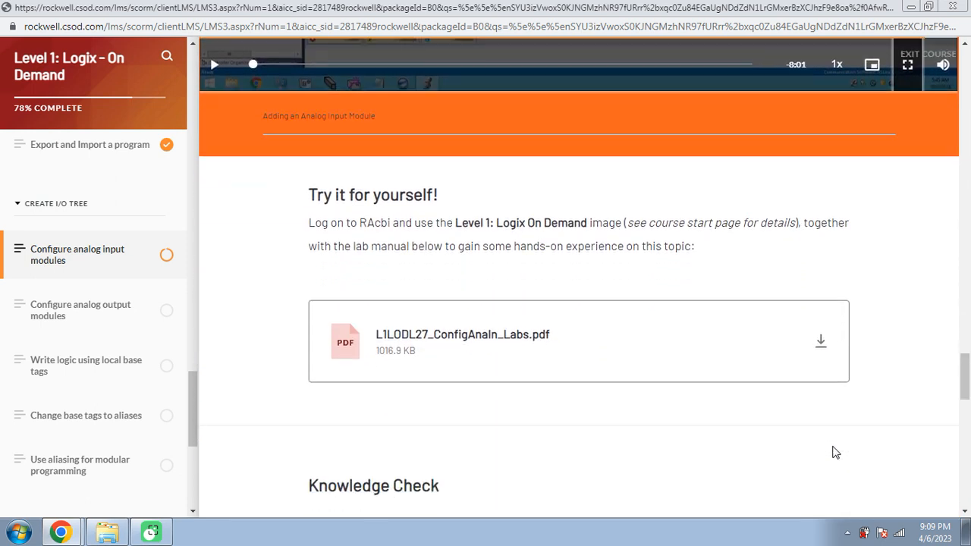
scroll(835, 452, down, 4)
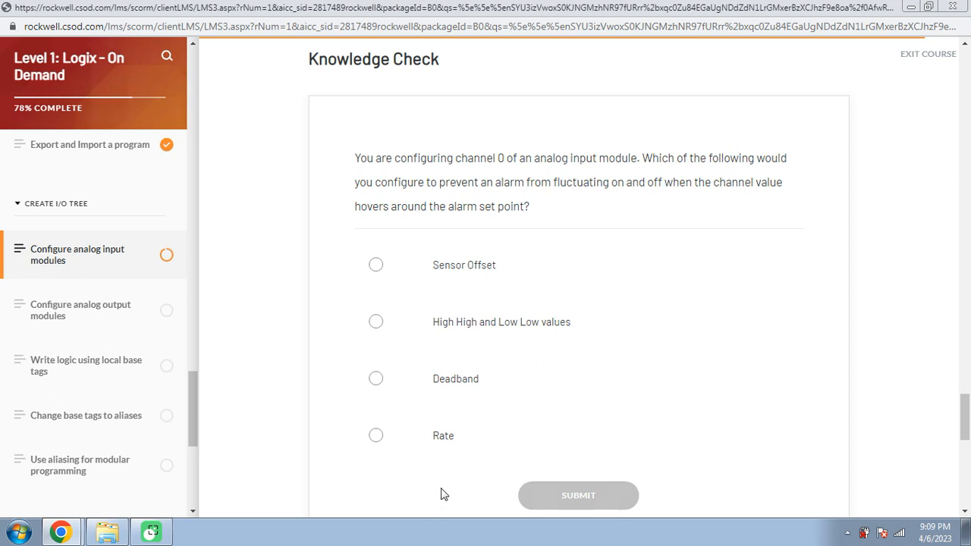
click(447, 399)
click(569, 496)
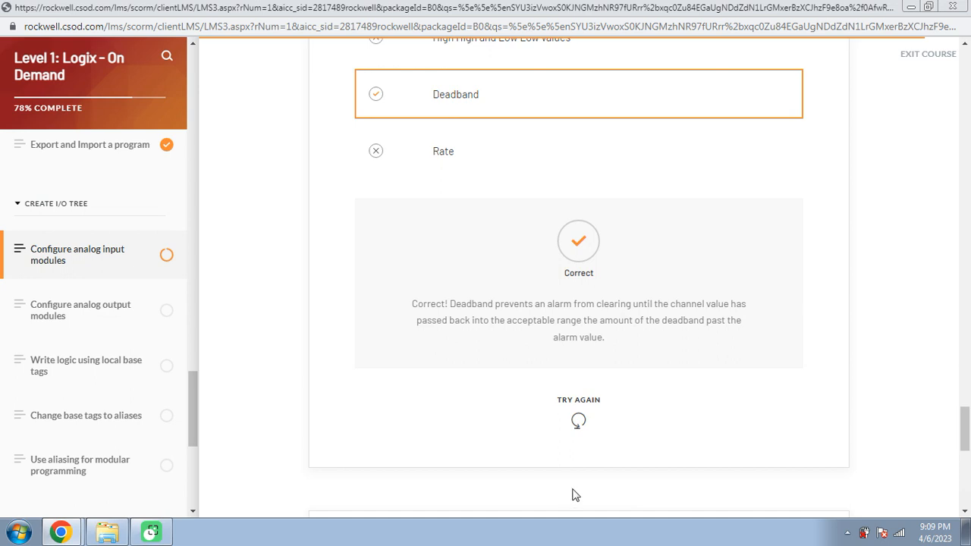
scroll(574, 494, down, 6)
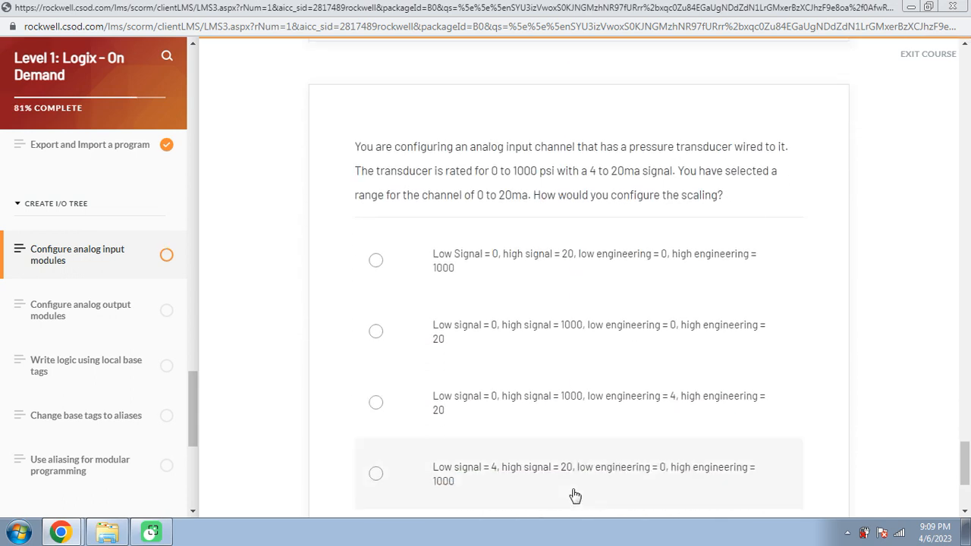
Submit the scaling answer: low signal 4, high signal 20, engineering 0 to 1000
scroll(574, 495, down, 1)
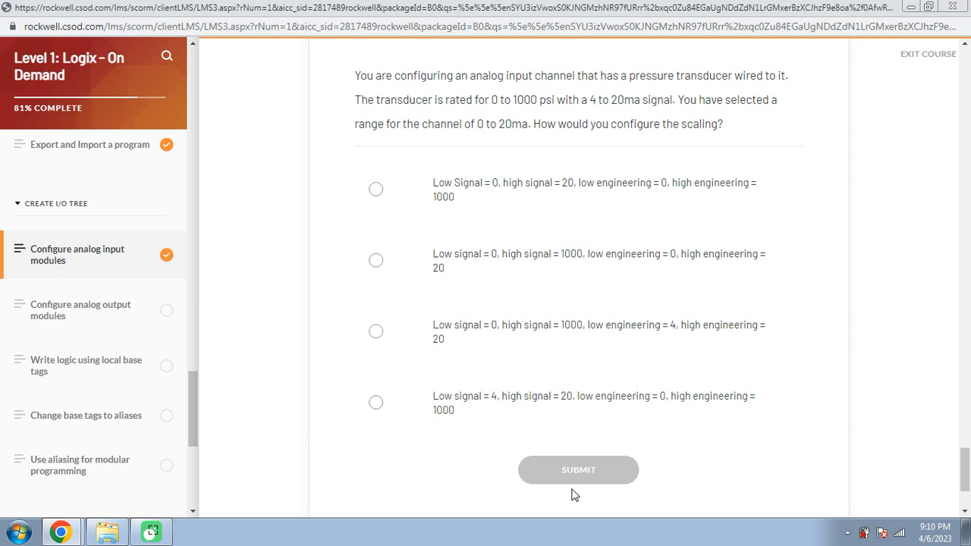
scroll(574, 494, down, 1)
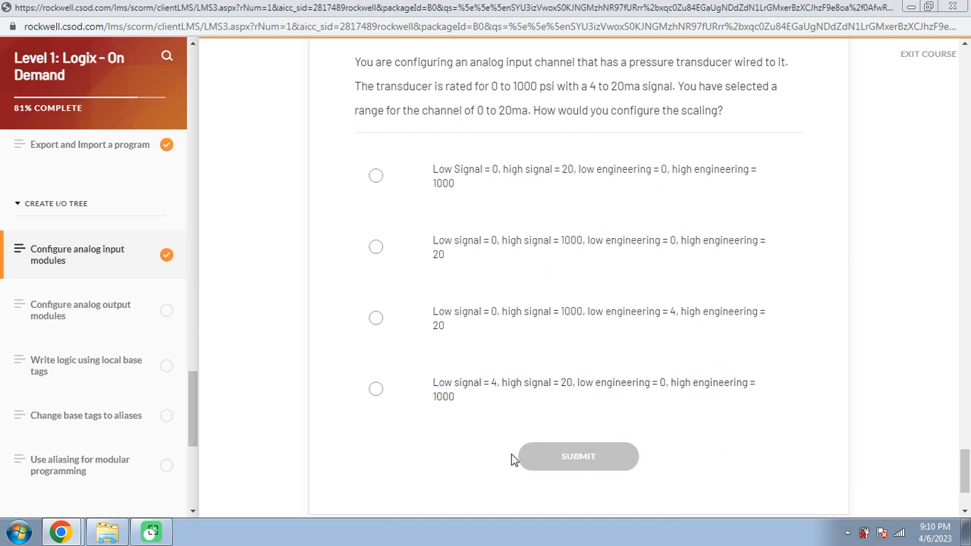
click(517, 411)
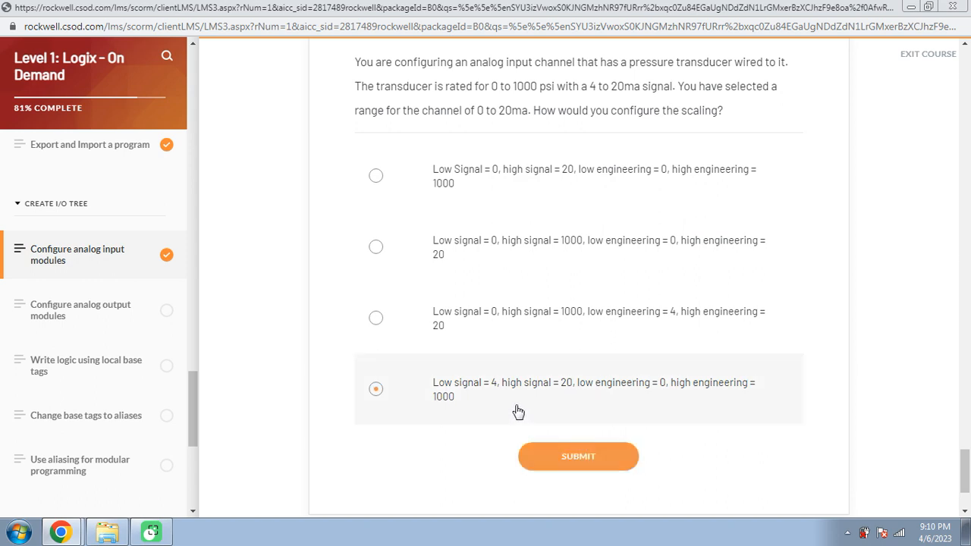
click(559, 458)
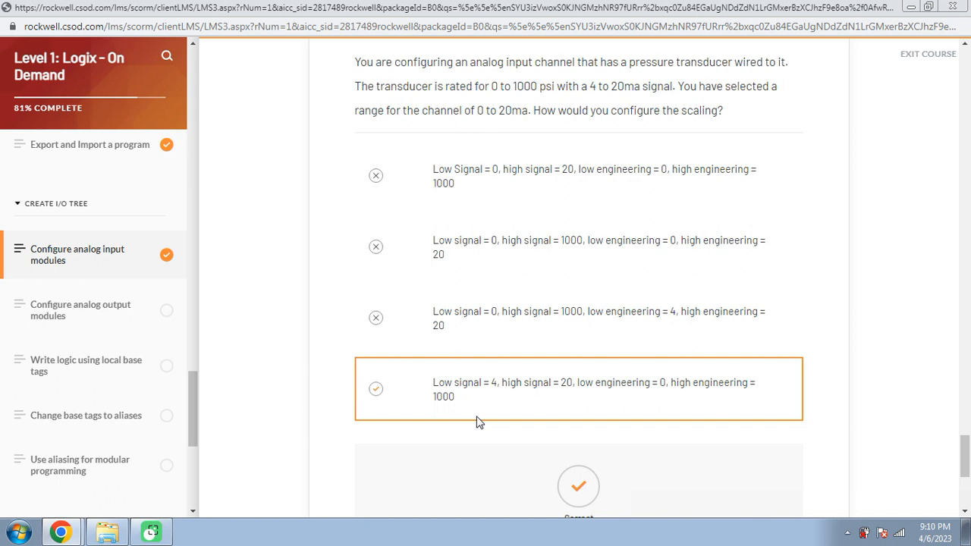
scroll(476, 423, down, 4)
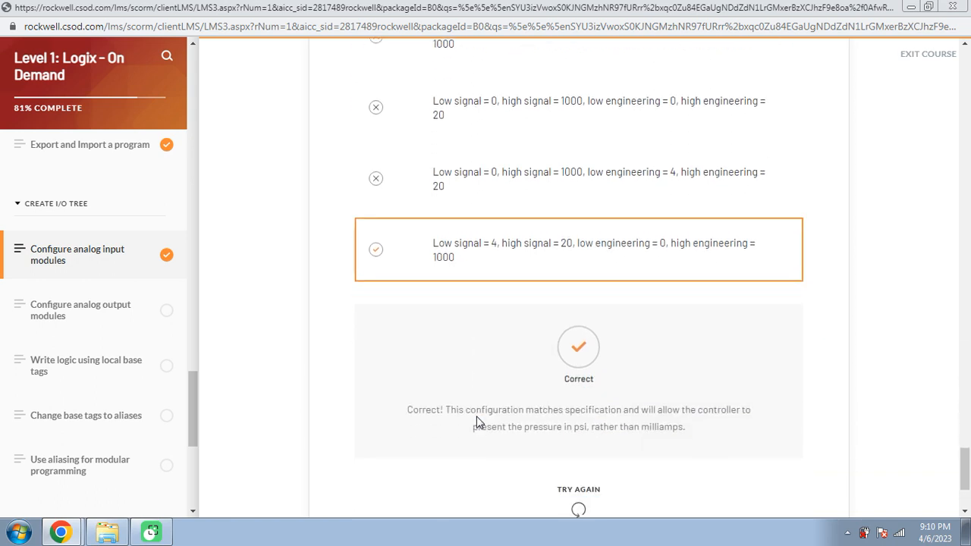